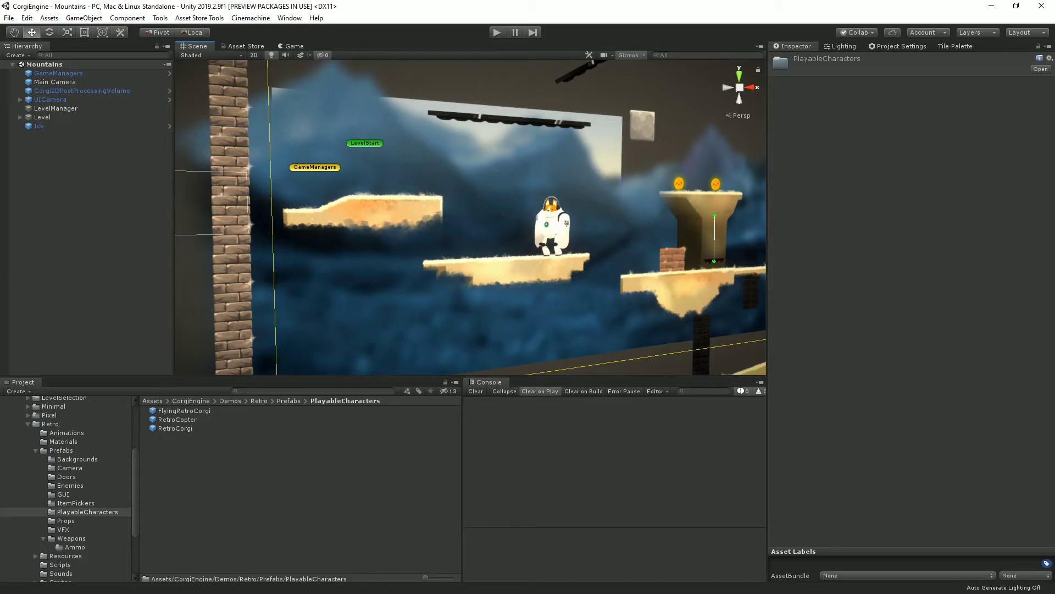
Play-test the Mountains level by running and jumping with the space pig up to the dark platform, and end the test.
middle_click_drag(517, 220, 435, 233)
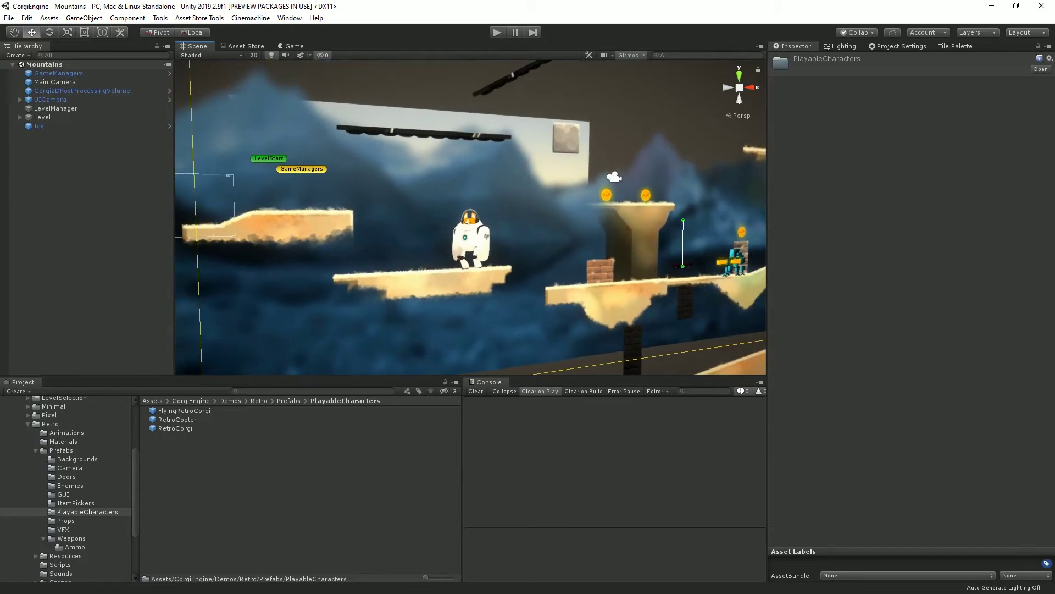
left_click_drag(484, 225, 442, 223, "alt")
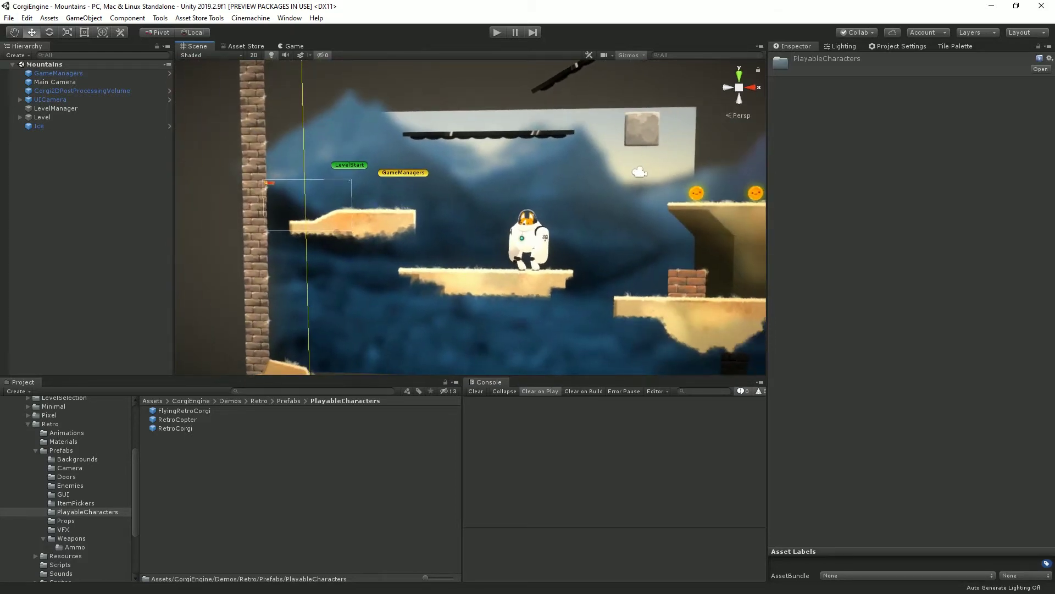
key("ctrl+p")
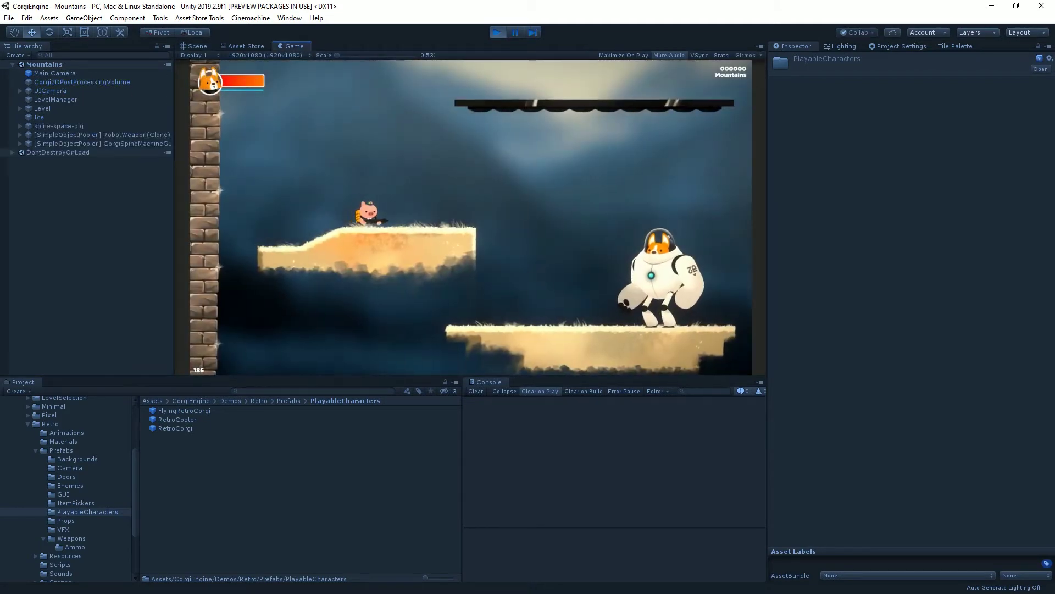
key("Right")
key("space")
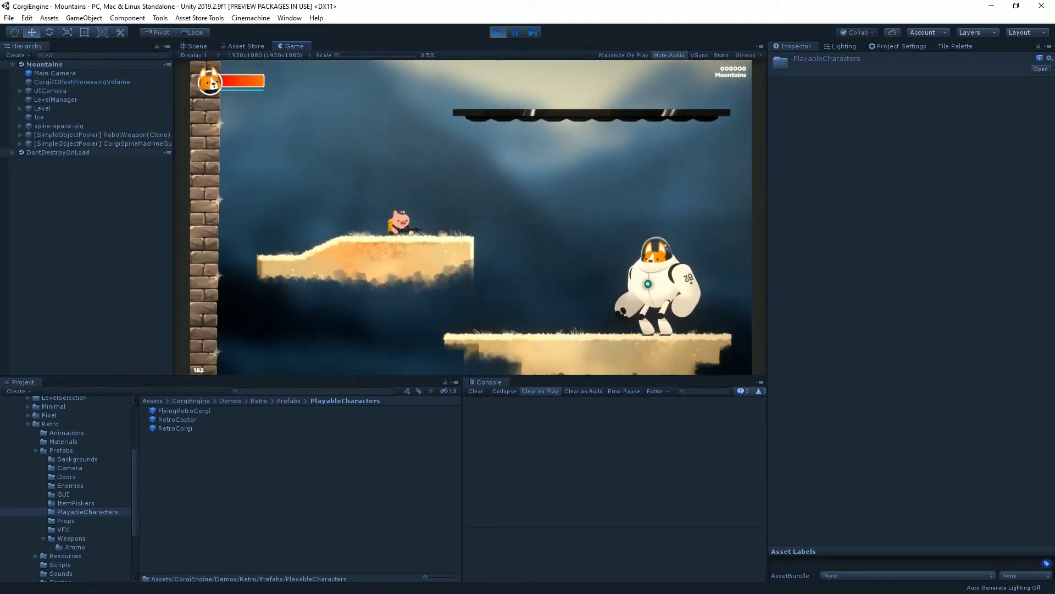
key("e")
key("Right")
key("space")
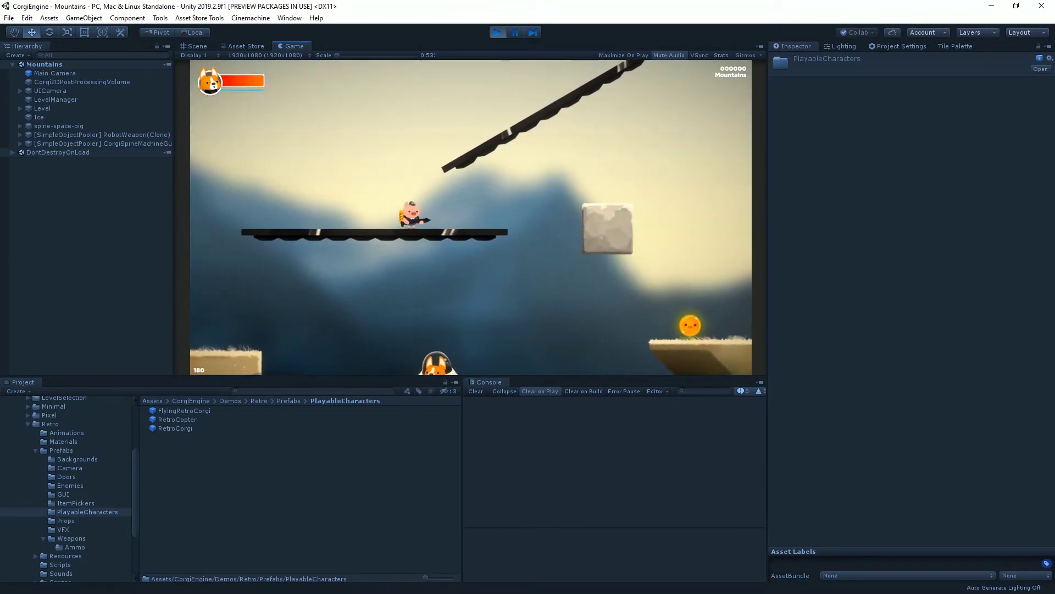
key("ctrl+p")
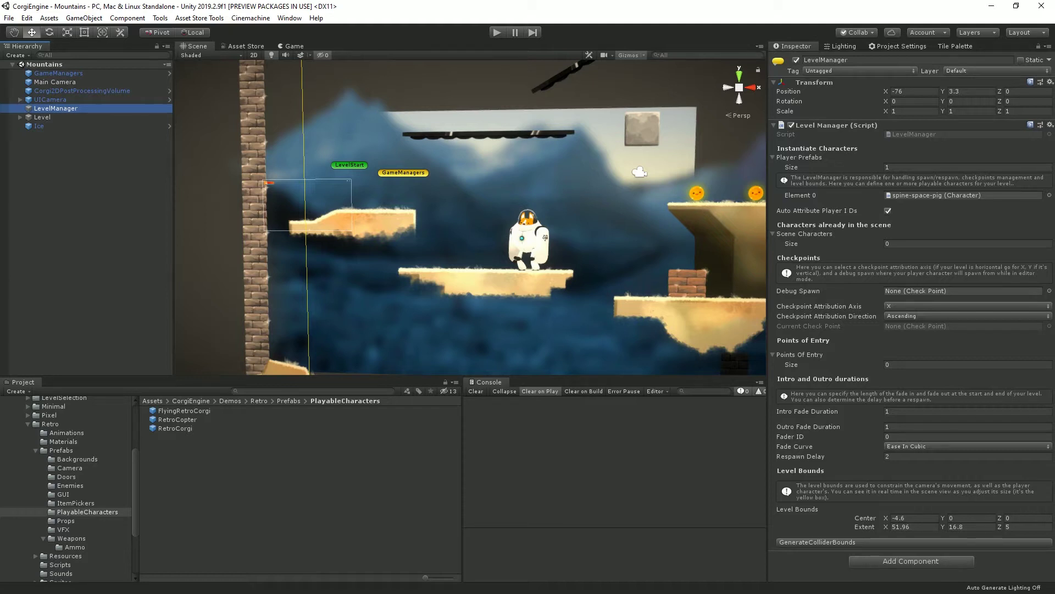
Assign the RetroCopter prefab from Retro's PlayableCharacters folder as Element 0 of the LevelManager's Player Prefabs.
left_click(937, 195)
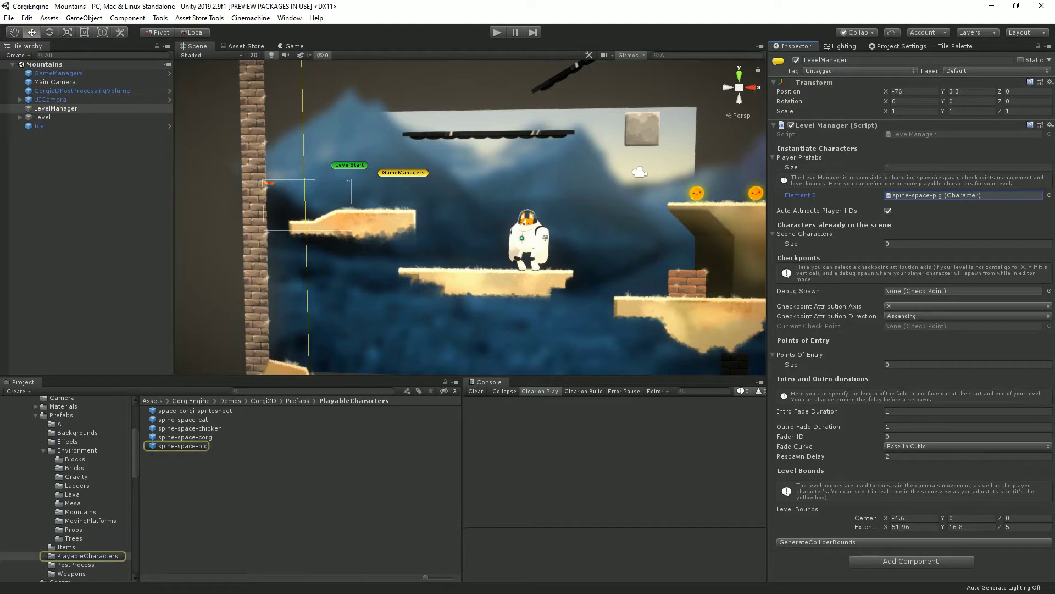
scroll(66, 489, "up", 3)
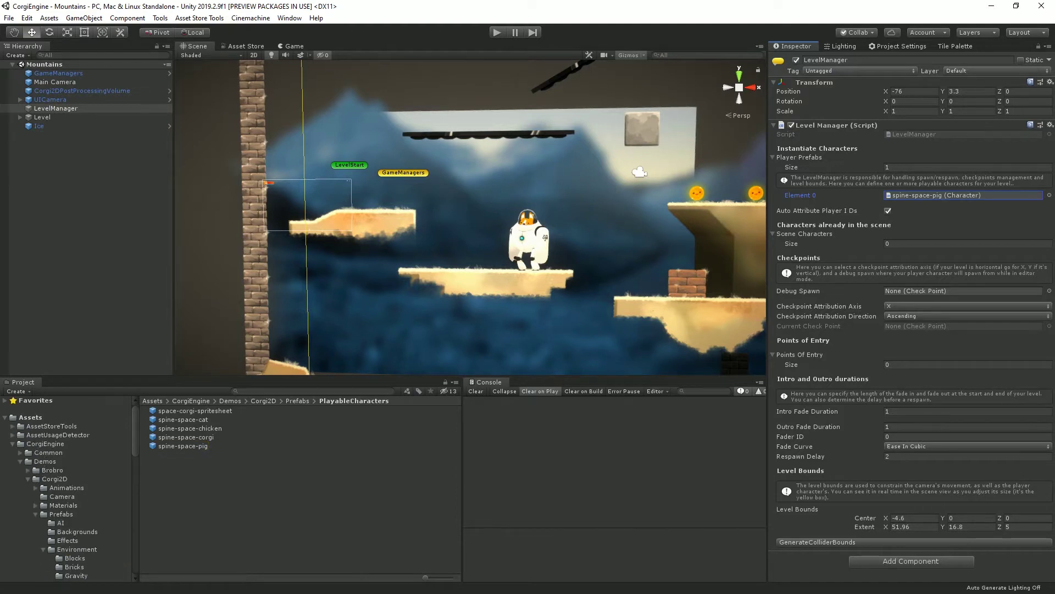
left_click(28, 478)
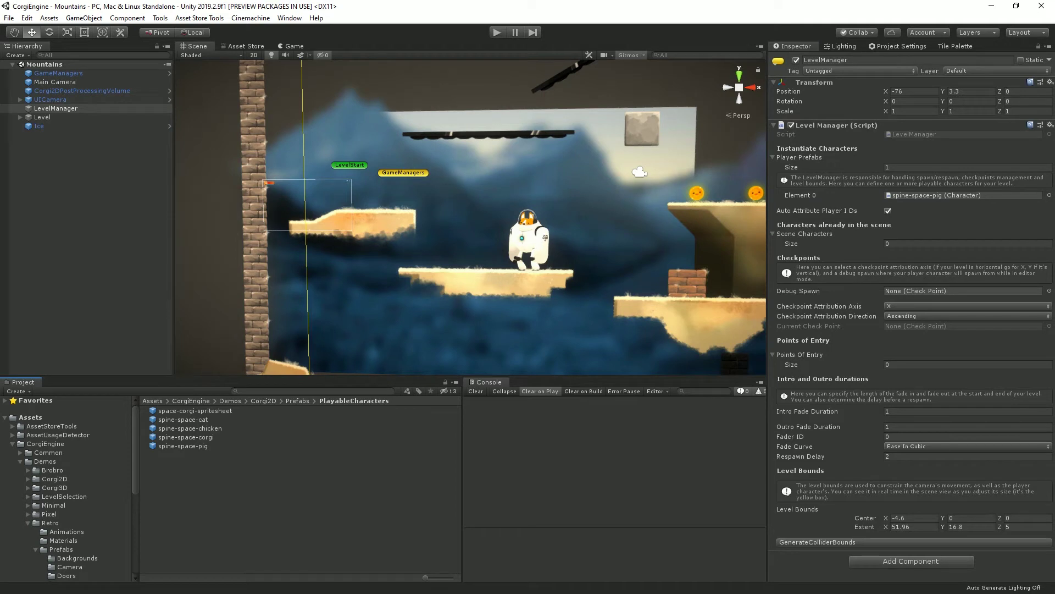
scroll(66, 489, "down", 1)
left_click(88, 578)
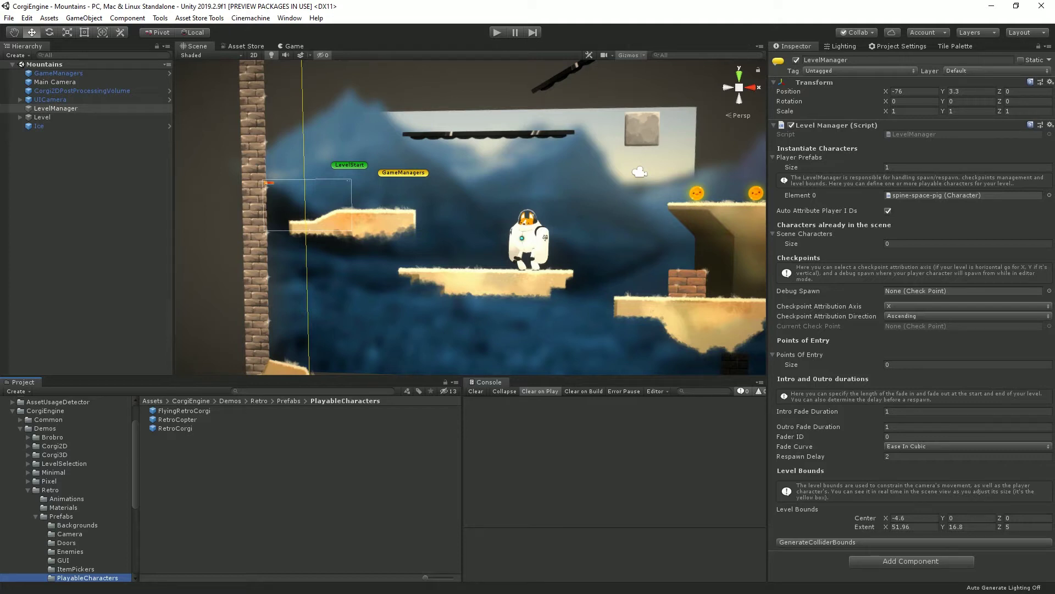
left_click(177, 419)
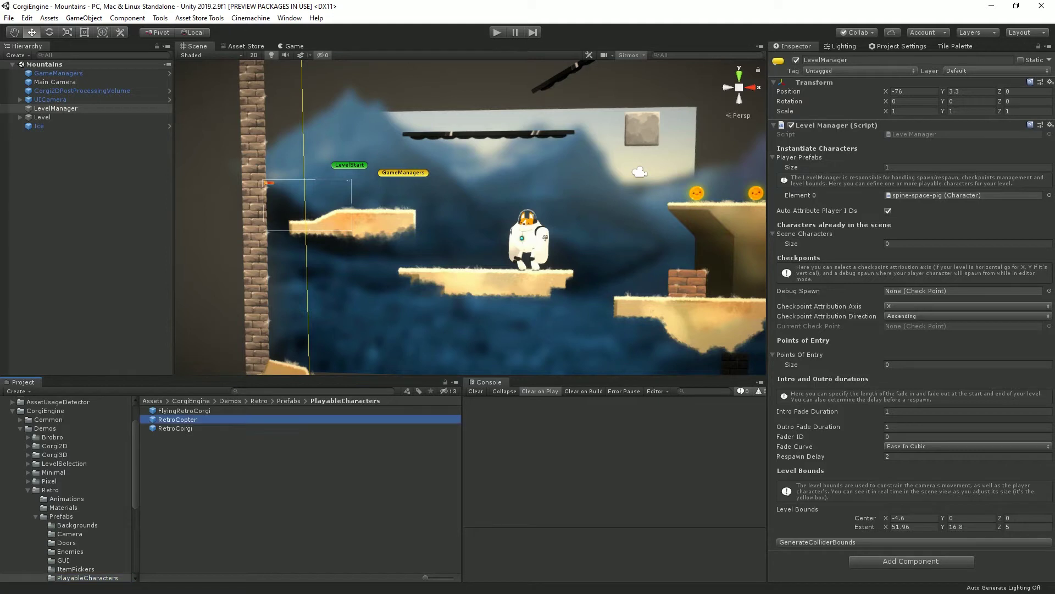
left_click_drag(177, 419, 962, 195)
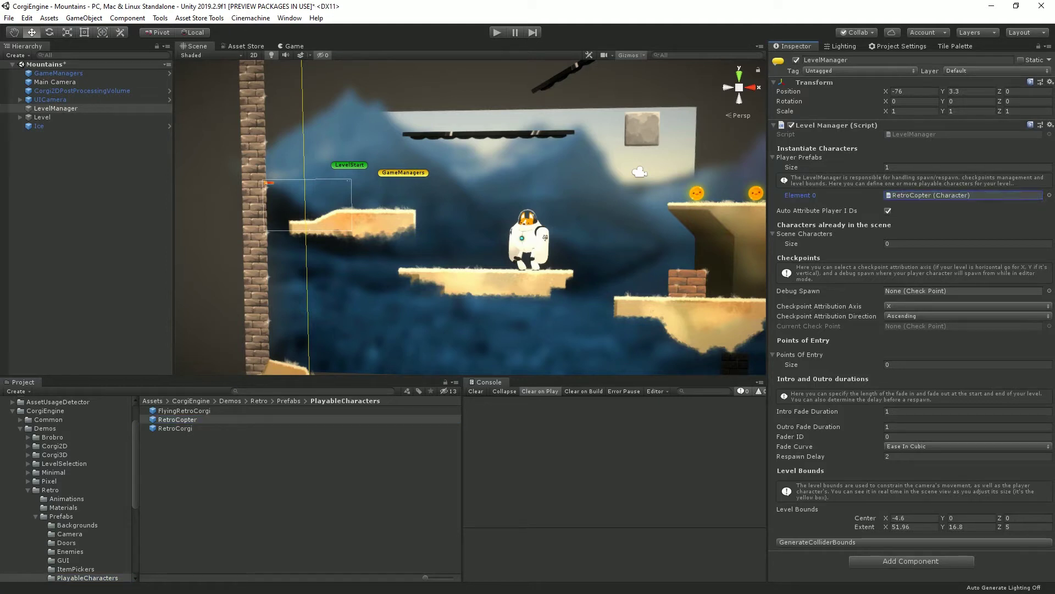
Play-test the level by flying the RetroCopter around and shooting in several directions, and end the test.
key("ctrl+p")
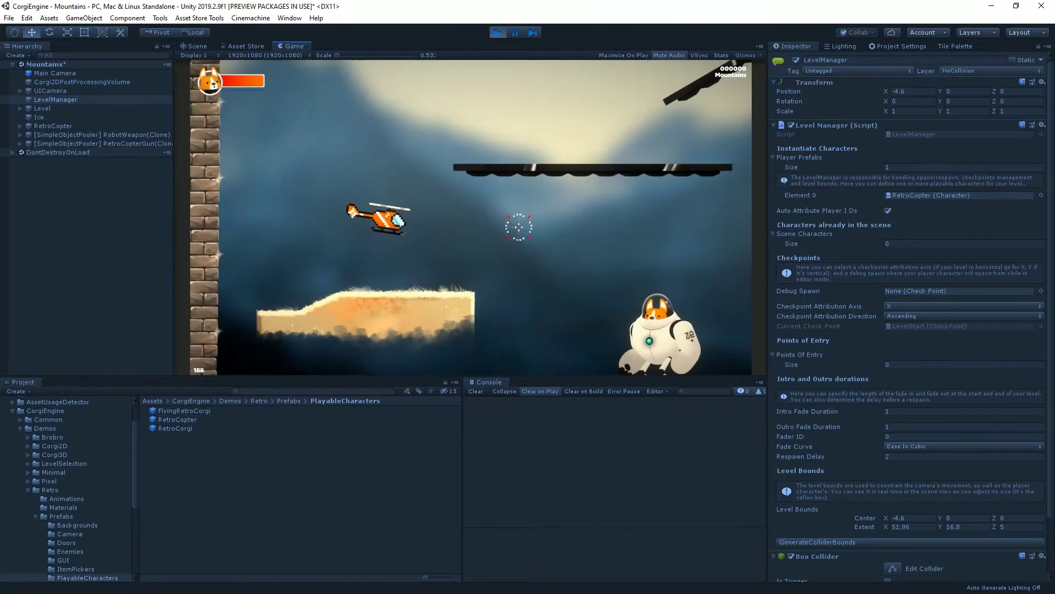
left_click(600, 221)
key("d")
left_click(302, 216)
key("a")
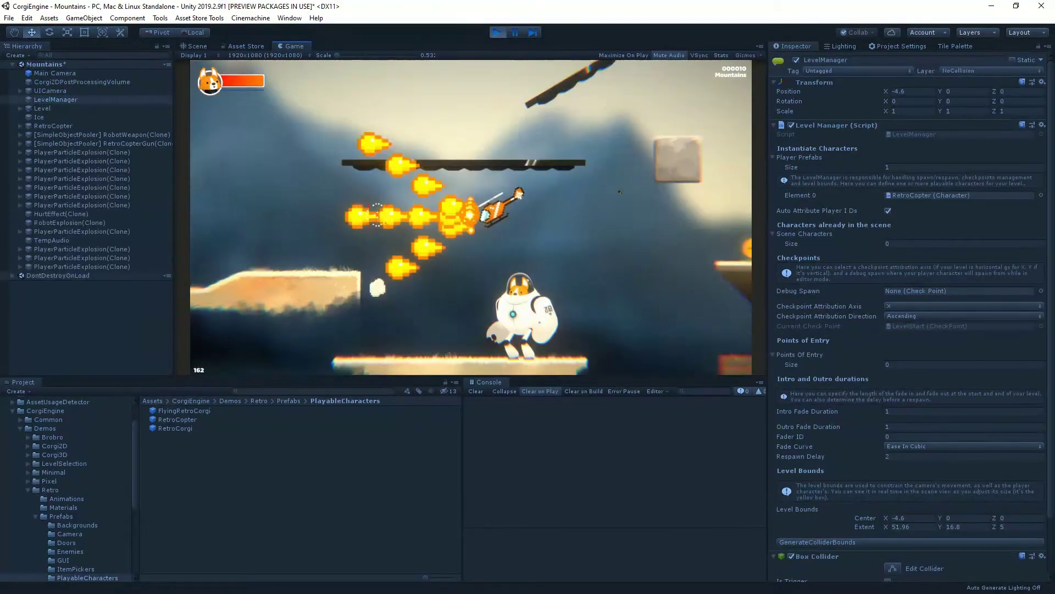
key("w")
left_click(497, 92)
left_click(497, 324)
key("s")
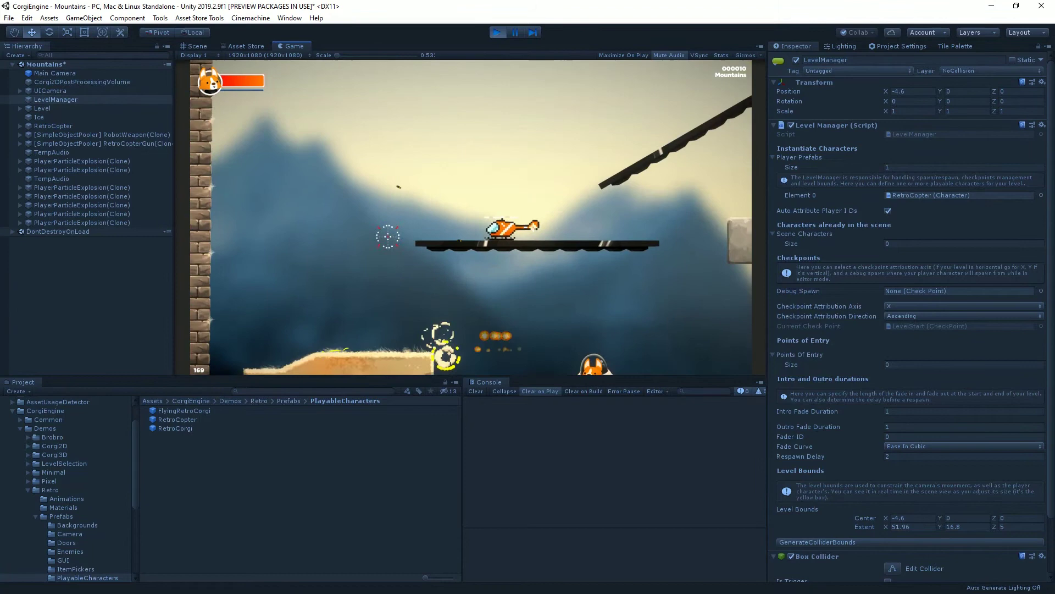
key("w")
key("d")
key("e")
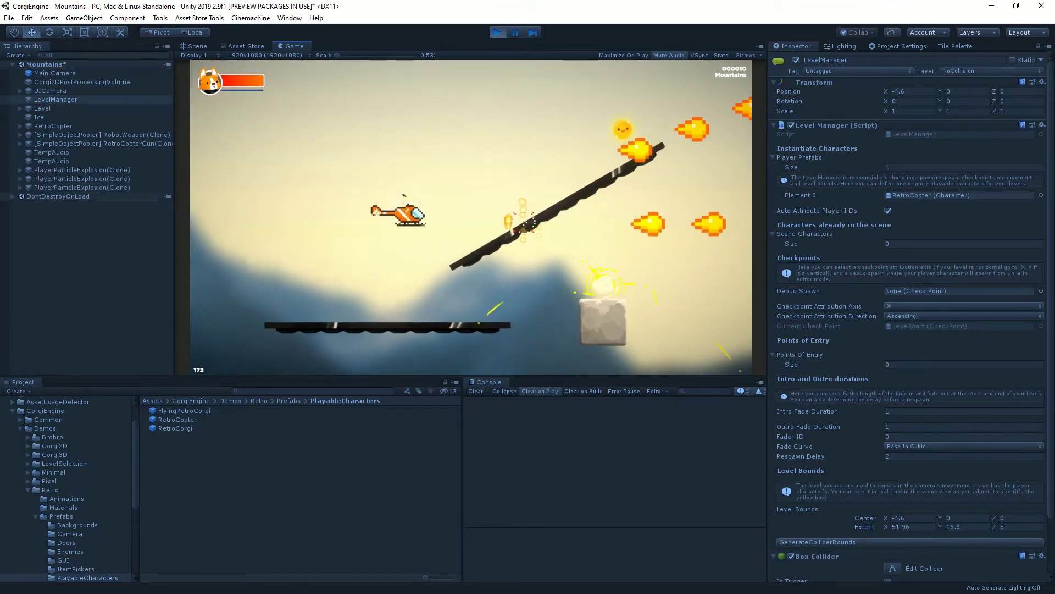
key("ctrl+p")
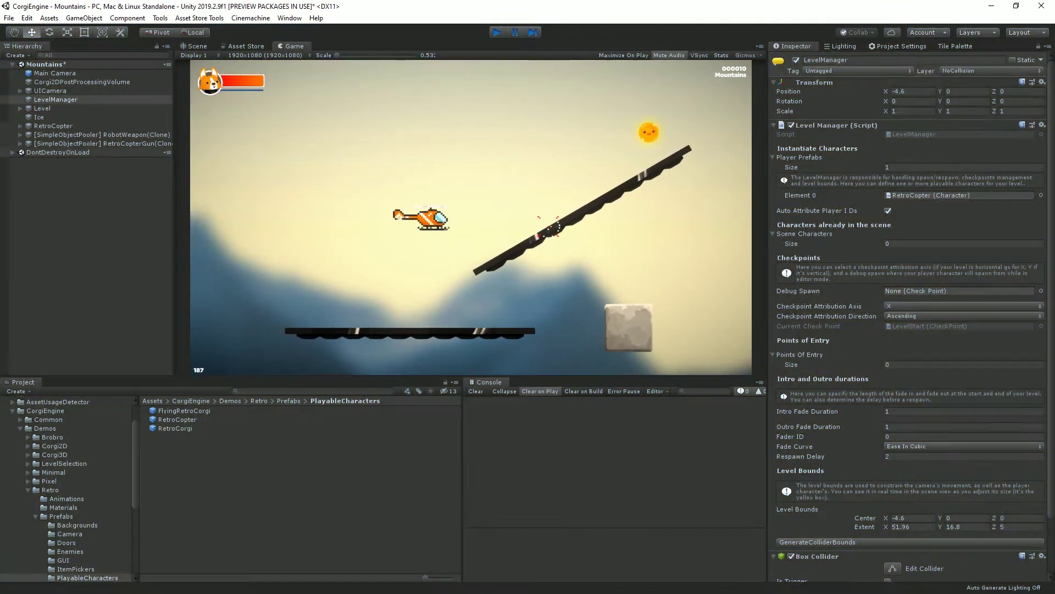
Add the RetroCorgi prefab to the Mountains scene and set its position to X 0, Y 0.
middle_click_drag(495, 219, 456, 229)
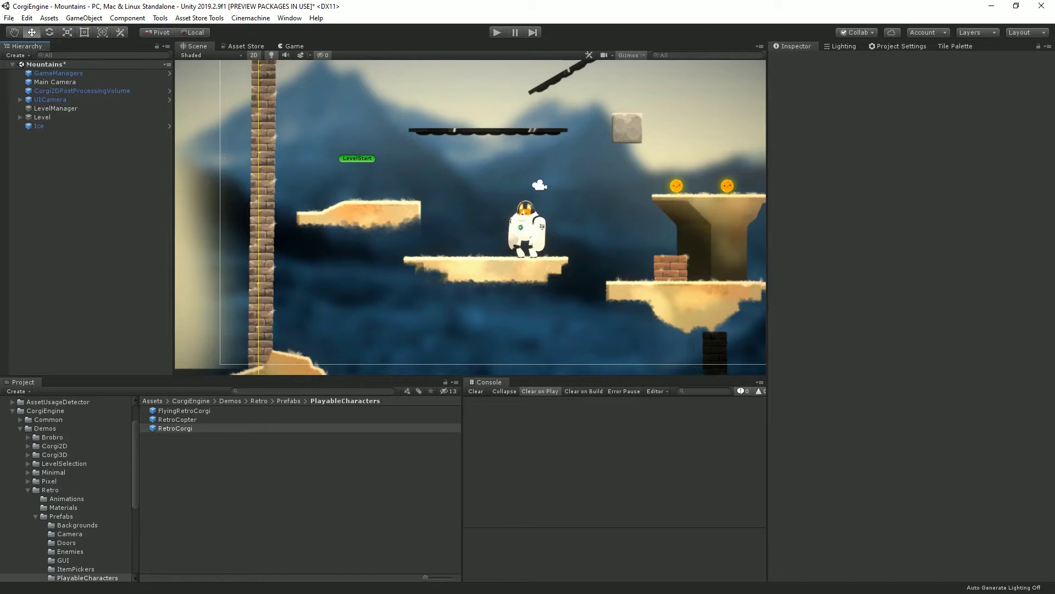
left_click(176, 428)
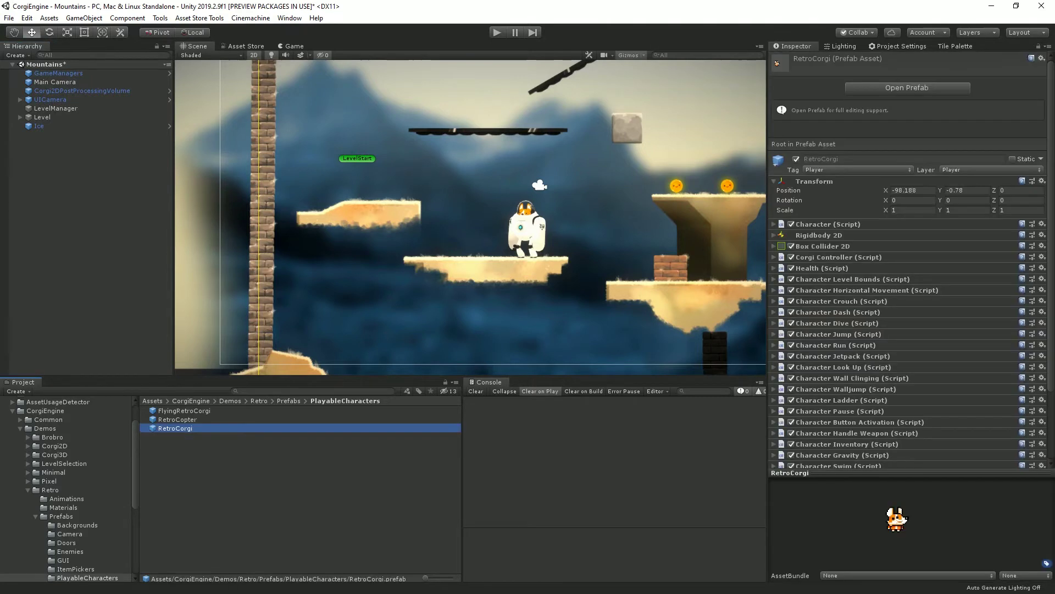
left_click_drag(175, 429, 68, 193)
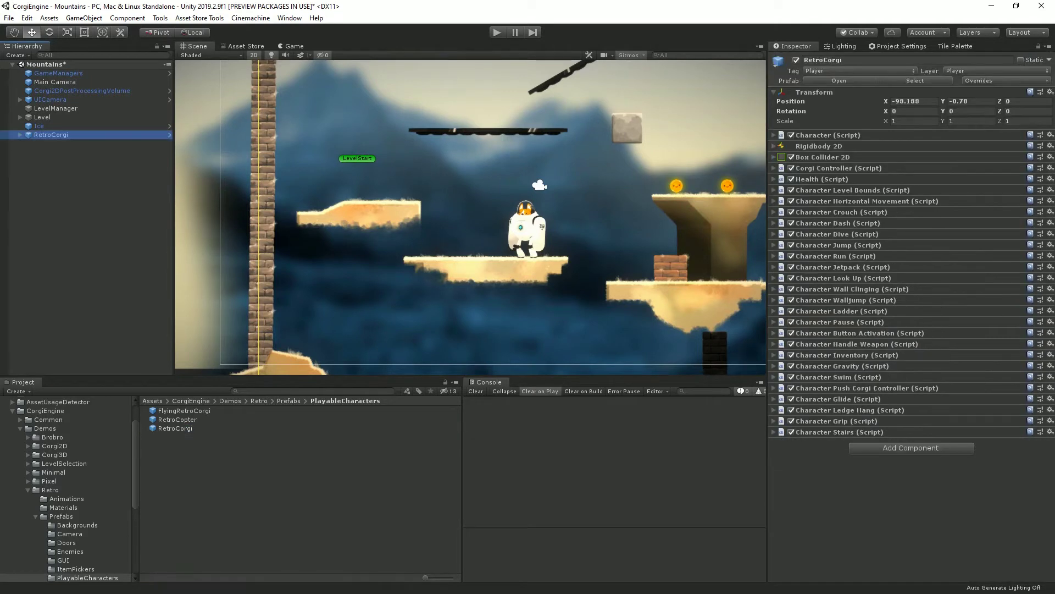
left_click(910, 101)
type("0")
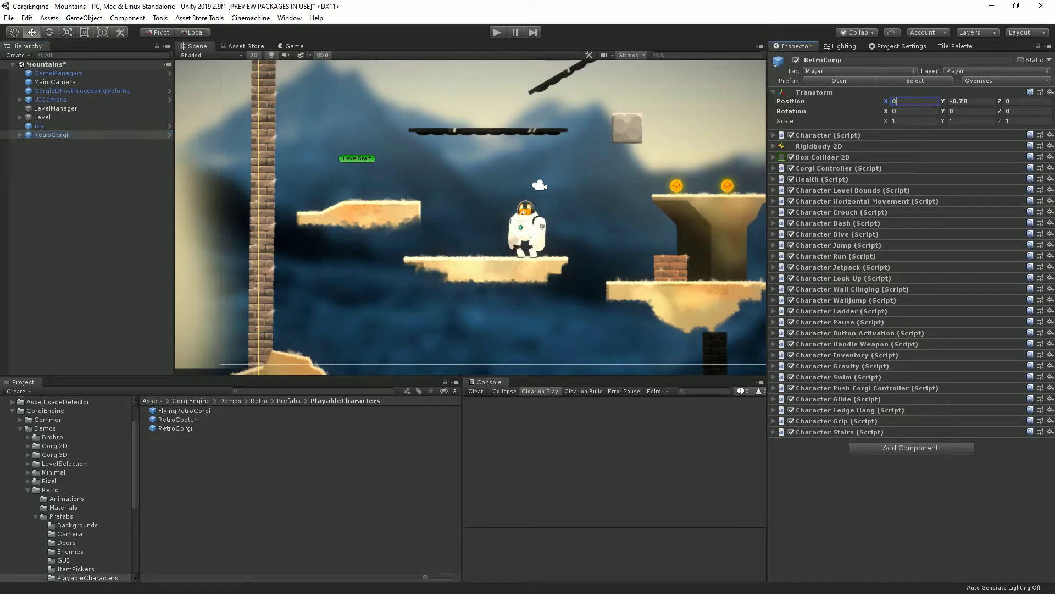
key("Tab")
type("0")
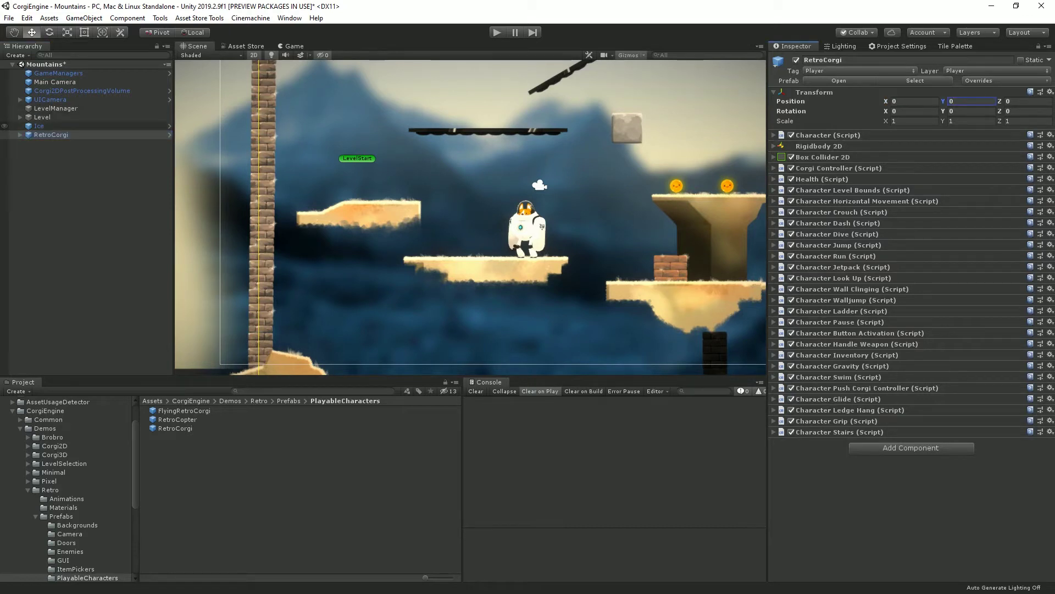
Move RetroCorgi to the LevelStart marker above the first platform, at about X -50.8, Y -2.6.
left_click(38, 126)
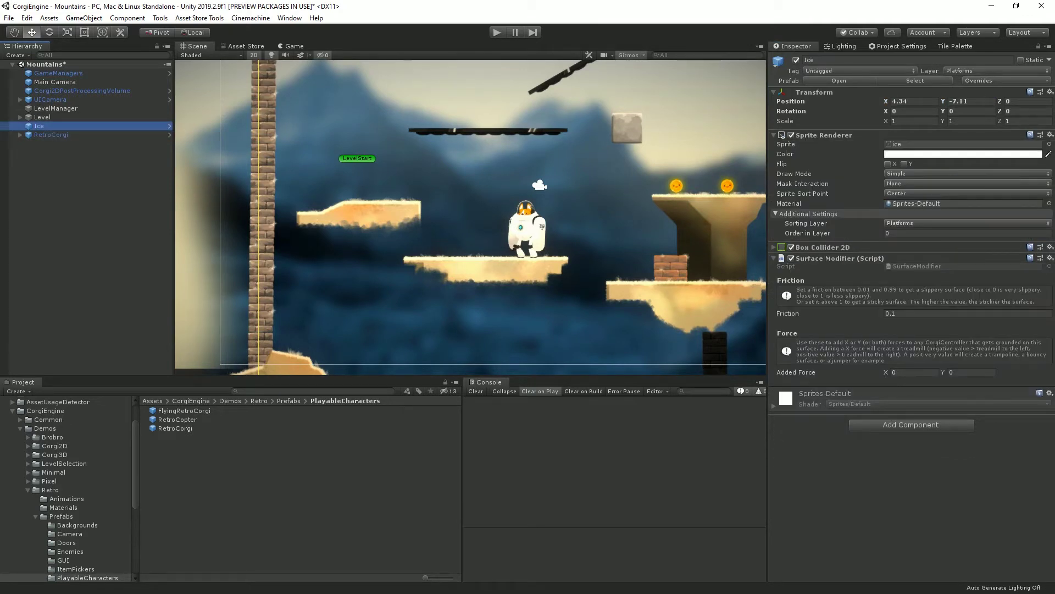
left_click(51, 135)
scroll(333, 219, "down", 10)
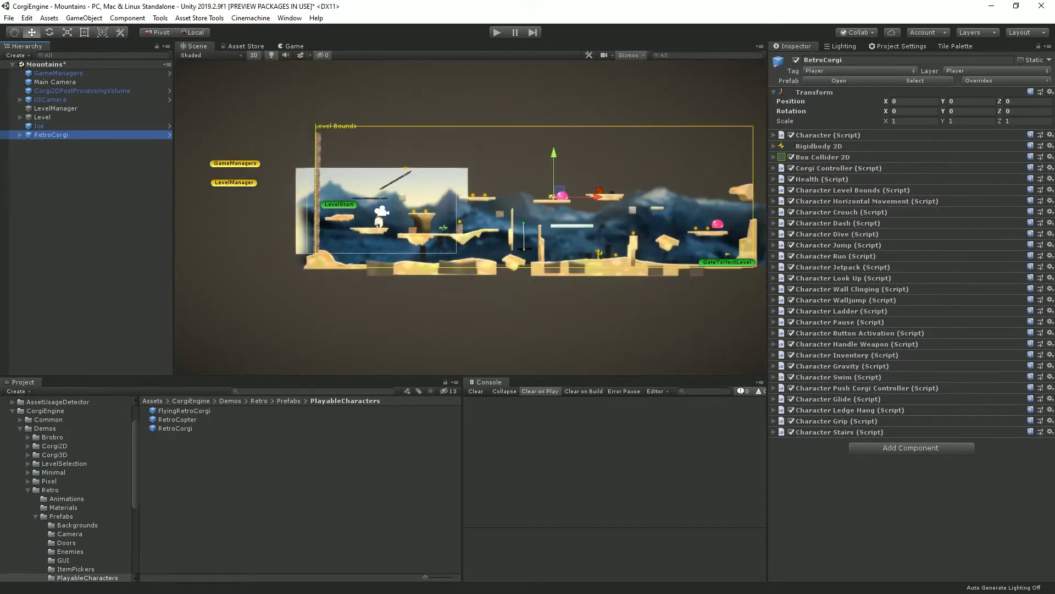
left_click_drag(560, 191, 346, 208)
scroll(347, 208, "up", 6)
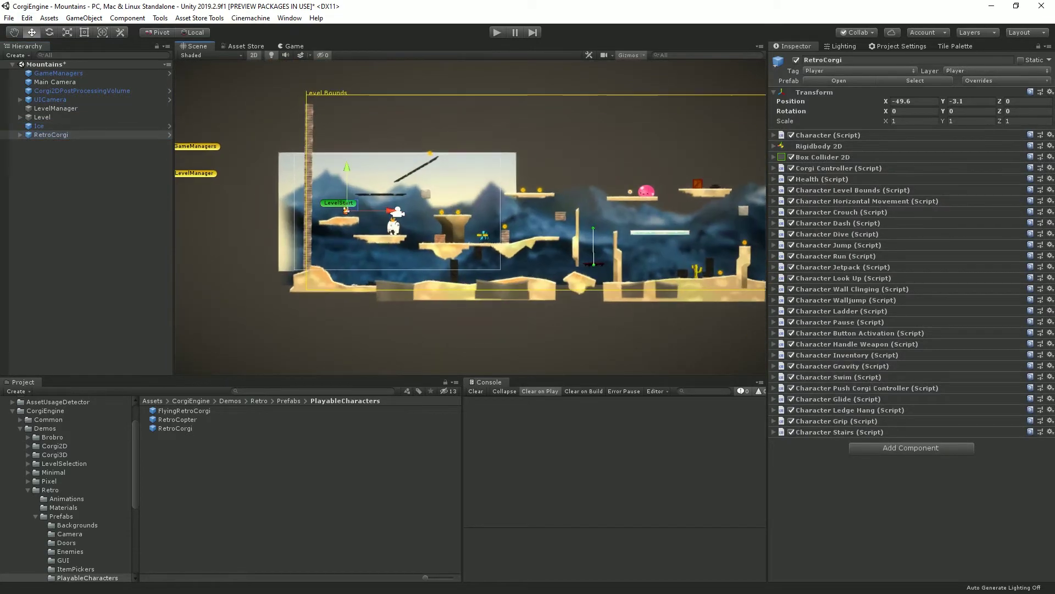
scroll(346, 208, "up", 5)
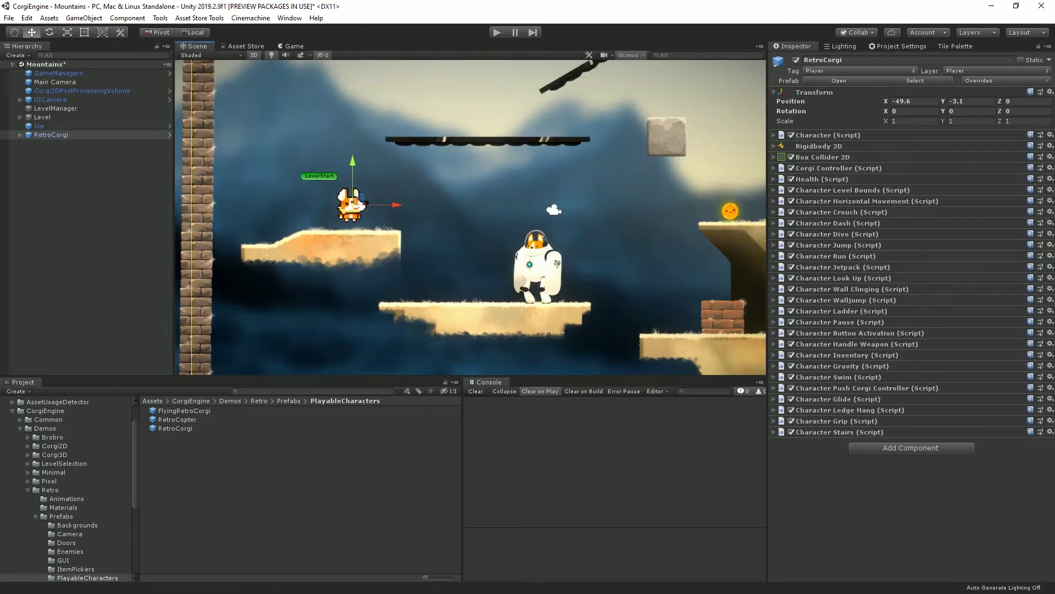
left_click_drag(352, 197, 326, 184)
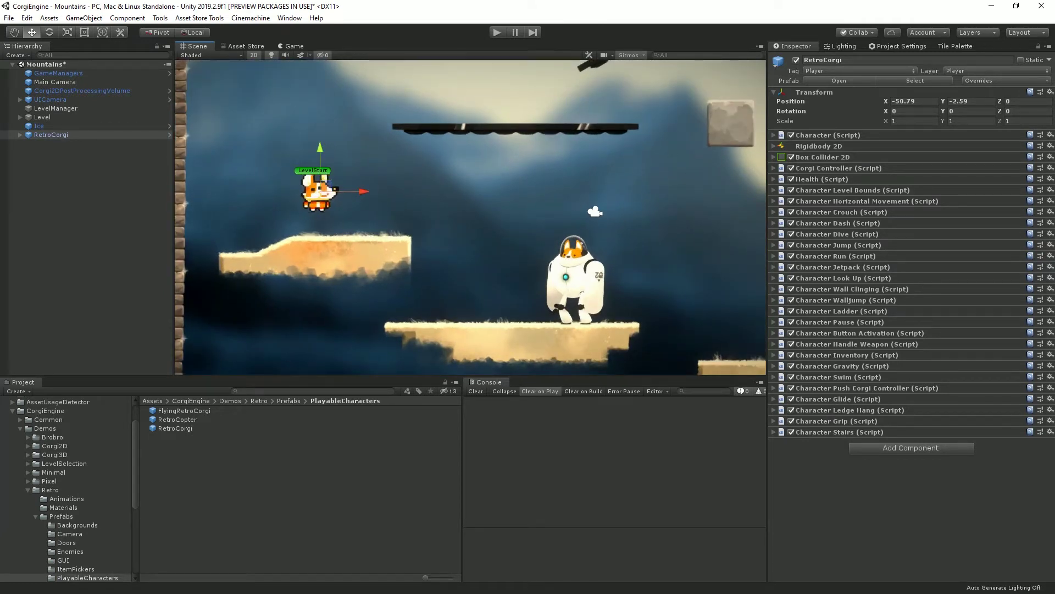
Set the size of the LevelManager's Scene Characters list to 1.
left_click(56, 108)
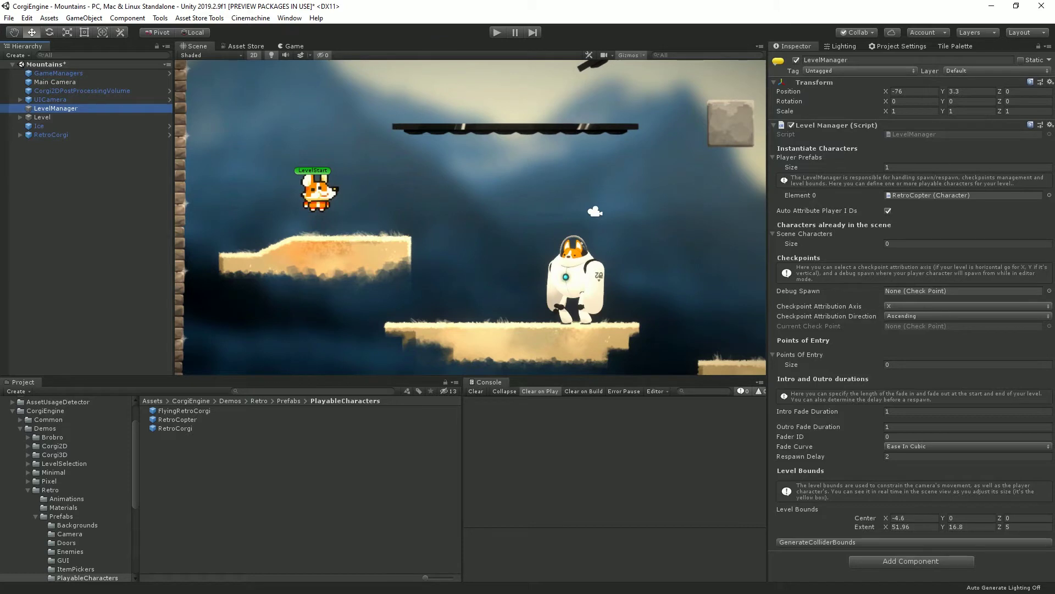
left_click(935, 244)
type("1")
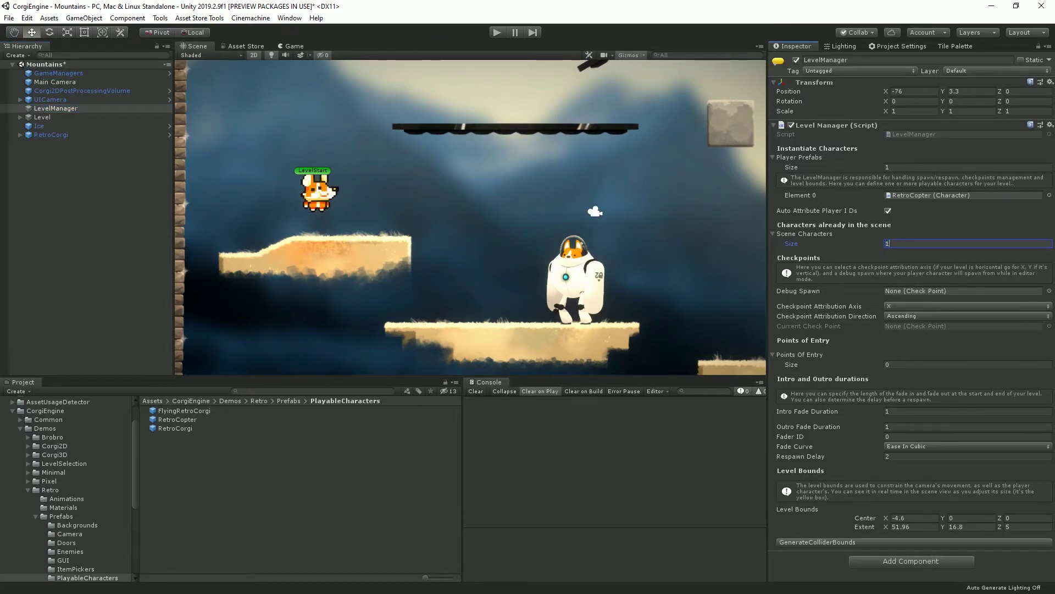
key("Return")
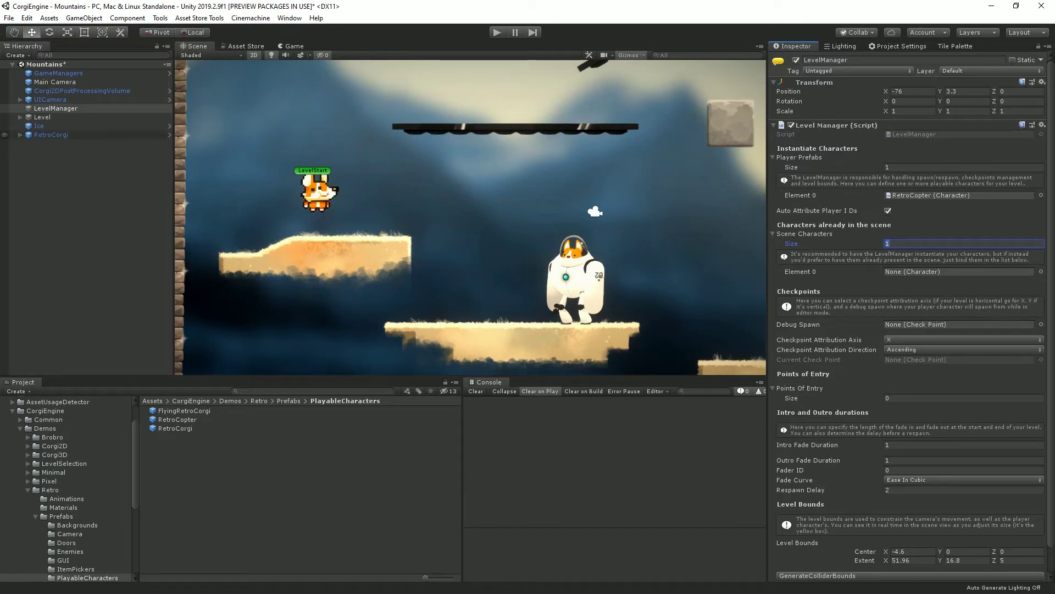
Bind the scene's RetroCorgi to Element 0 of the LevelManager's Scene Characters.
left_click(317, 194)
left_click_drag(50, 135, 957, 271)
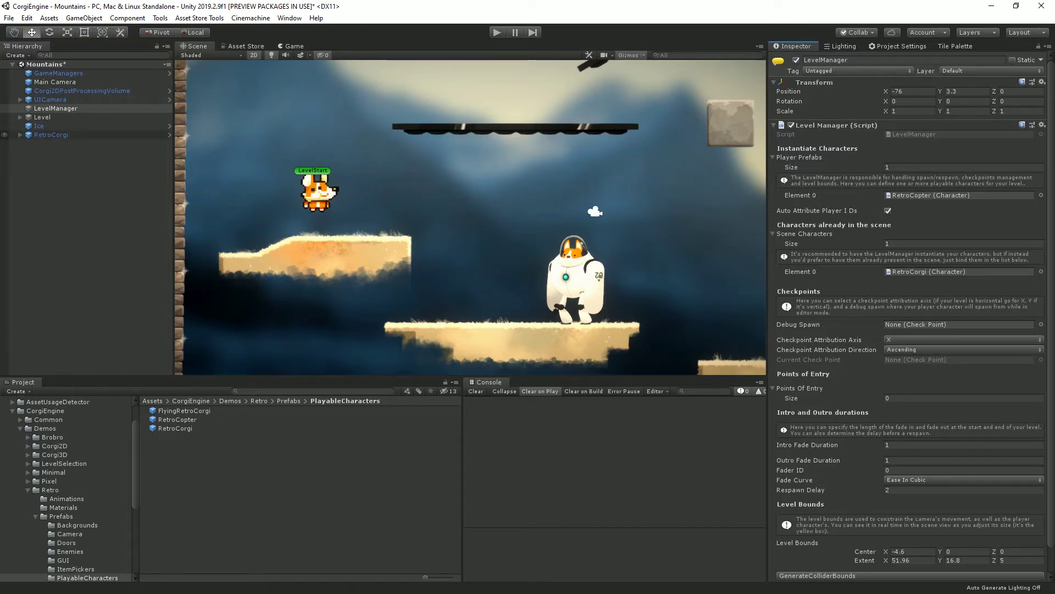
left_click(50, 135)
left_click(55, 109)
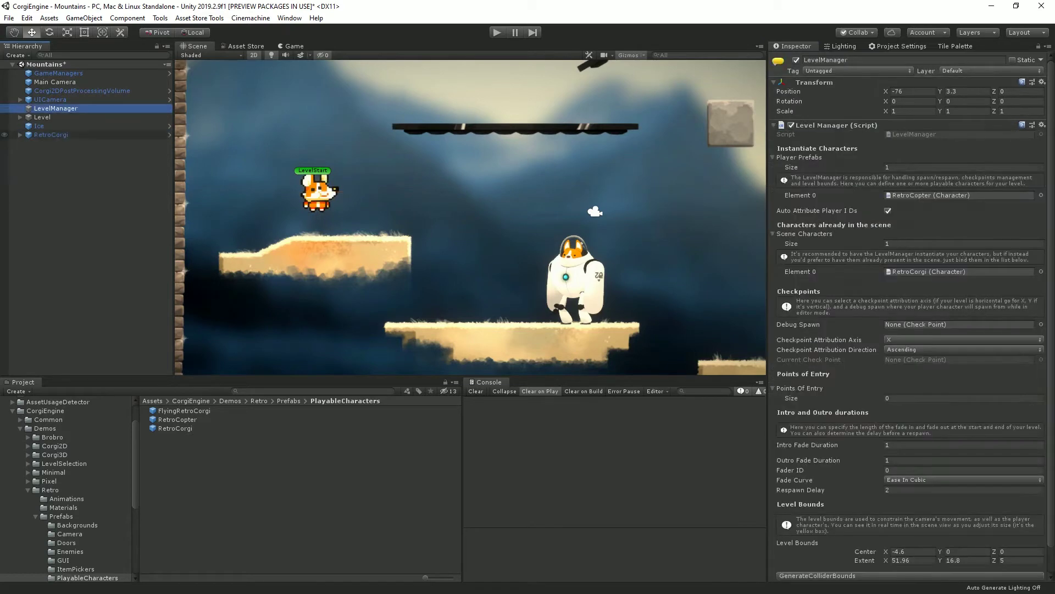
left_click_drag(51, 135, 934, 271)
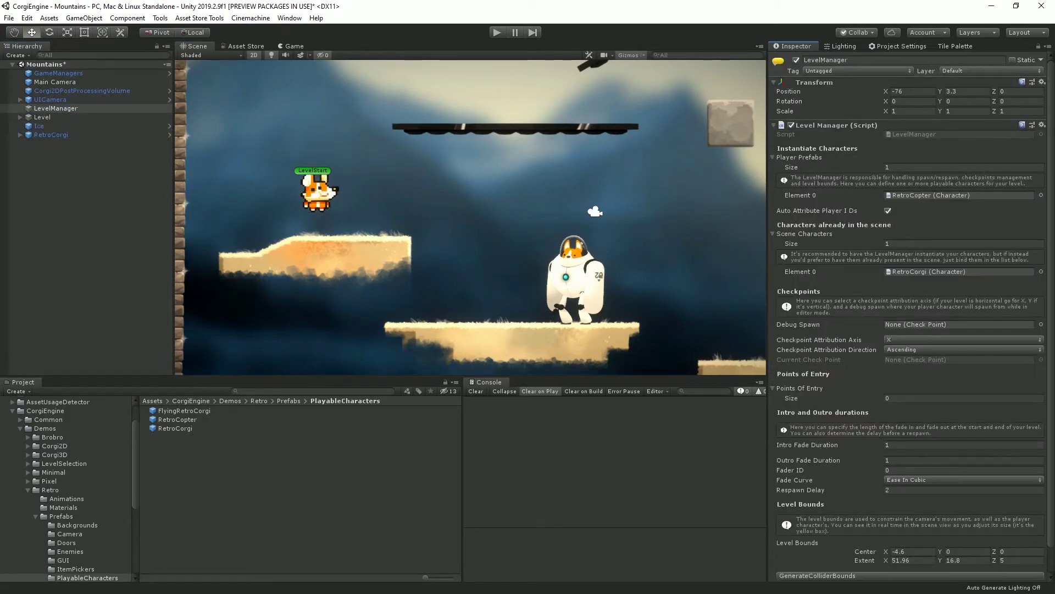
Play-test the level by running and jumping with the RetroCorgi placed in the scene.
key("ctrl+p")
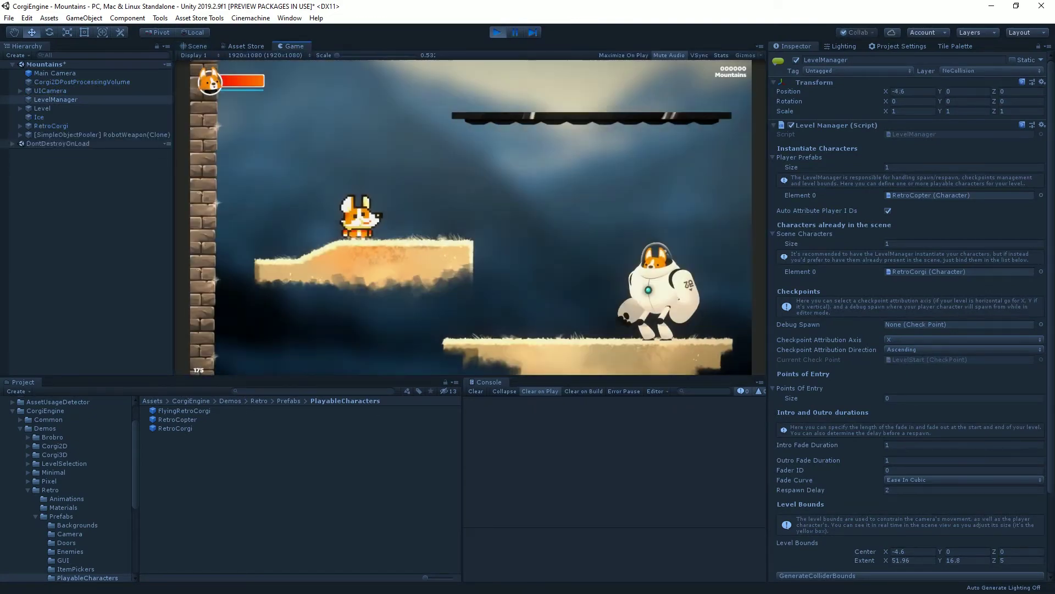
key("Right")
key("space")
key("Right")
key("space")
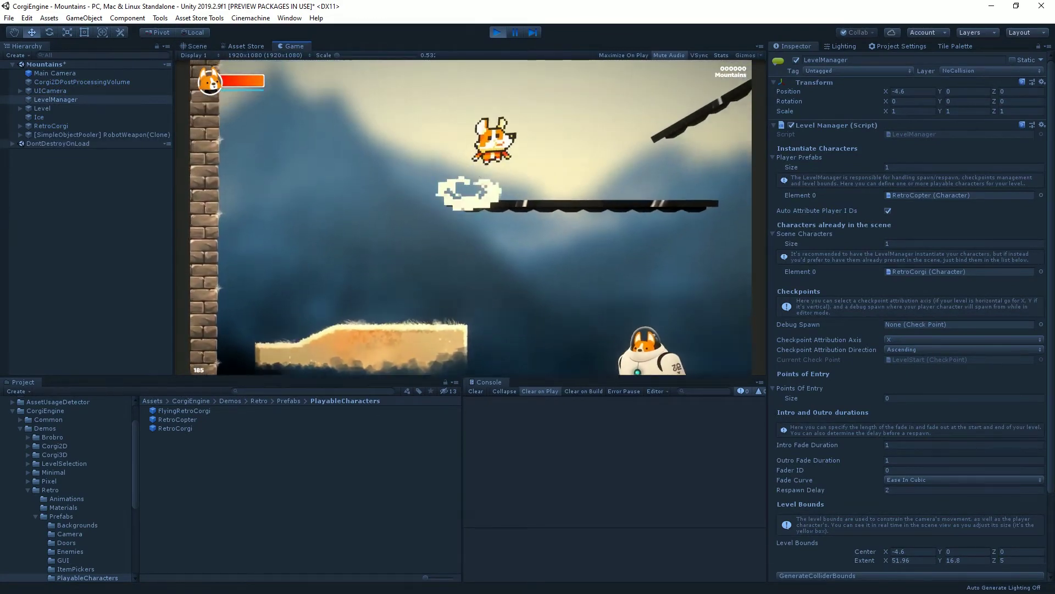
Inspect RetroCorgi's components while moving it back and forth in play mode, and stop the play-test.
left_click(52, 126)
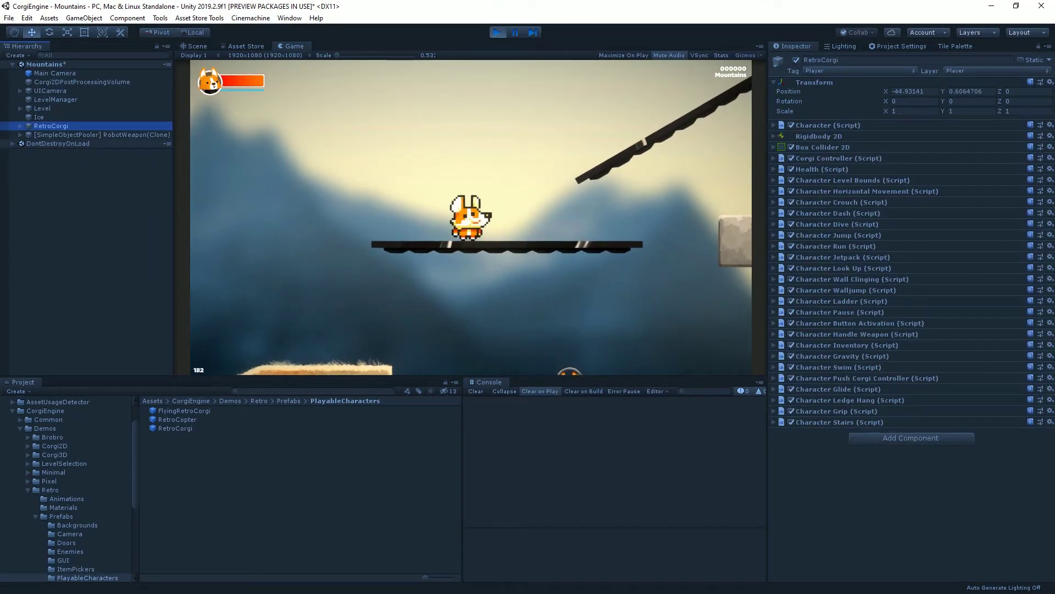
left_click(471, 217)
key("Left")
key("Right")
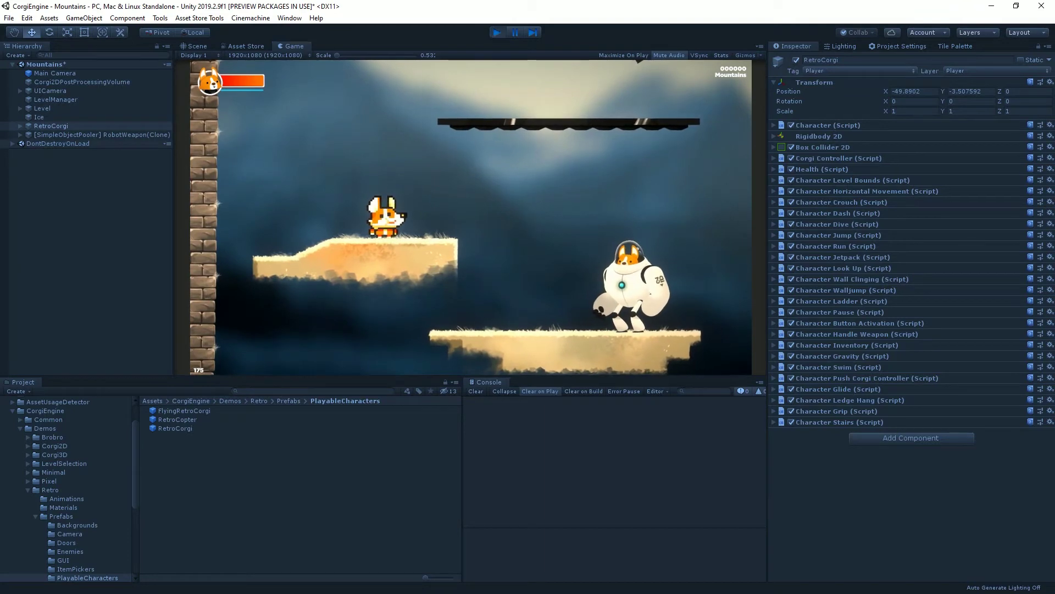
key("ctrl+p")
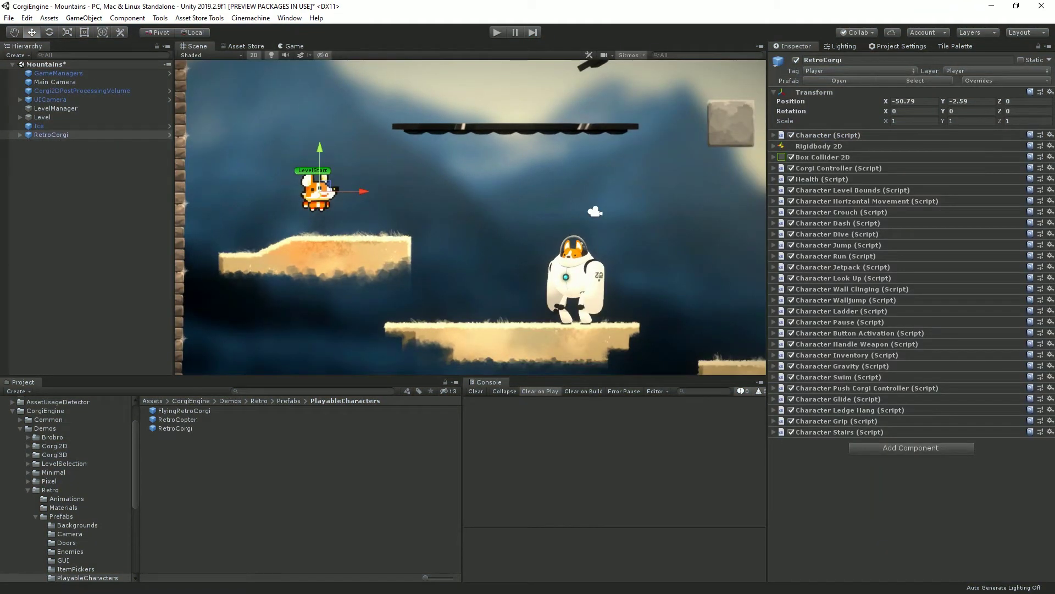
Open the Minimal4Players scene from the Minimal demos folder without saving the changes to Mountains.
middle_click_drag(440, 219, 501, 245)
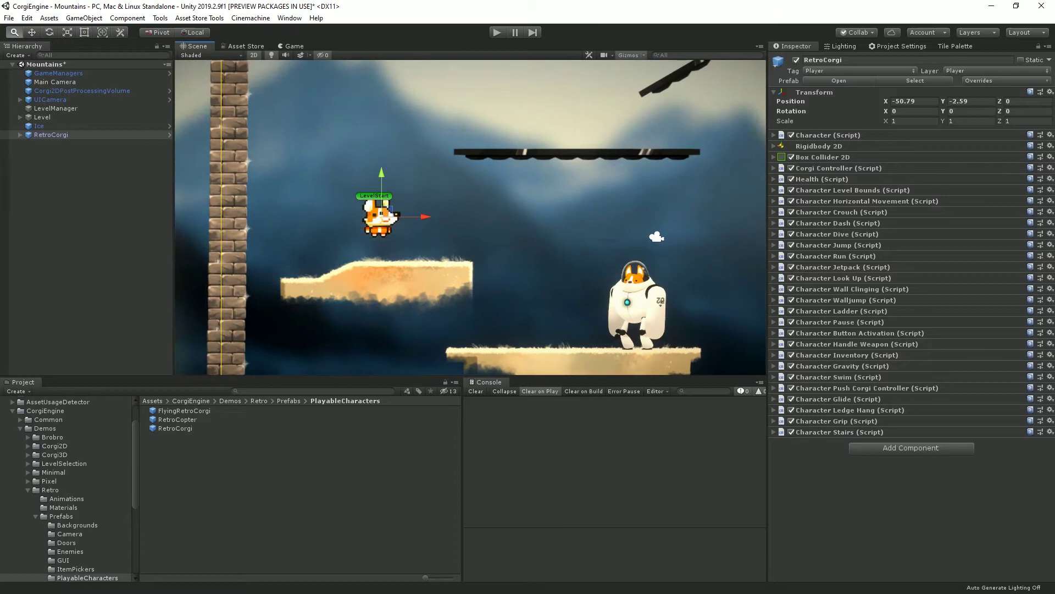
left_click(53, 472)
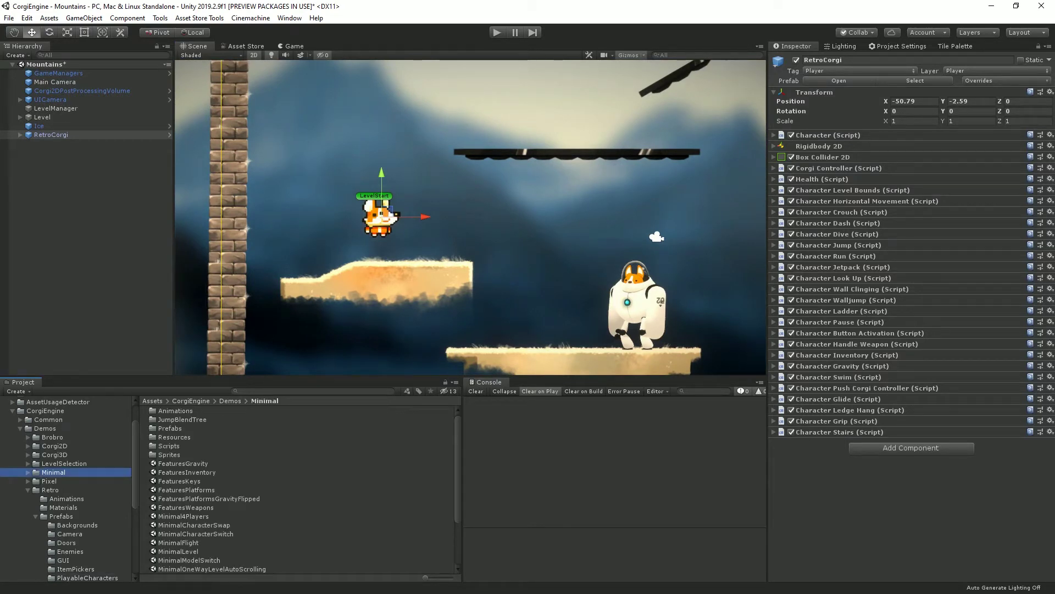
double_click(184, 516)
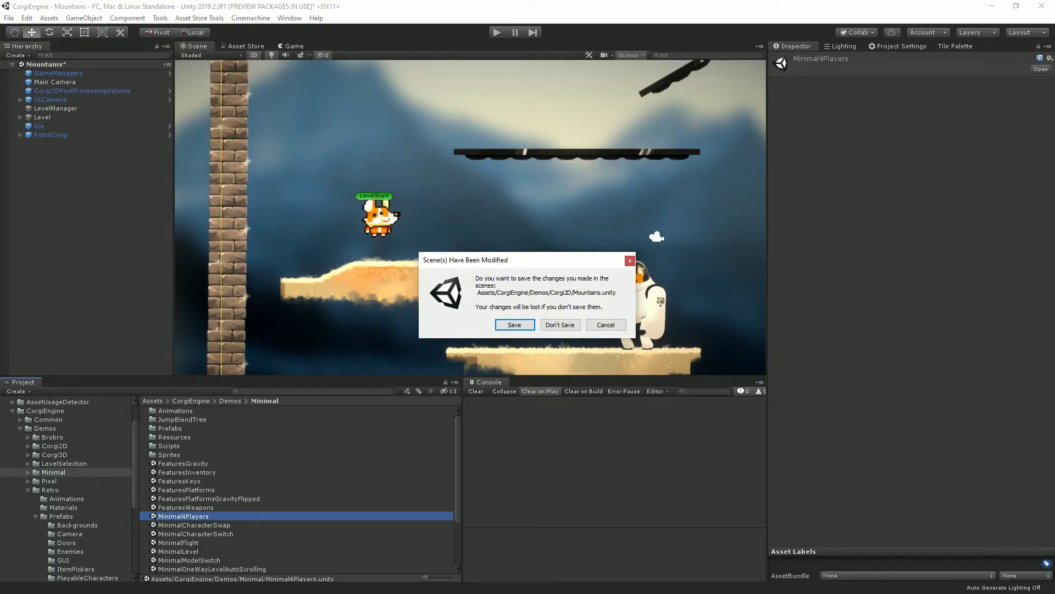
left_click(561, 325)
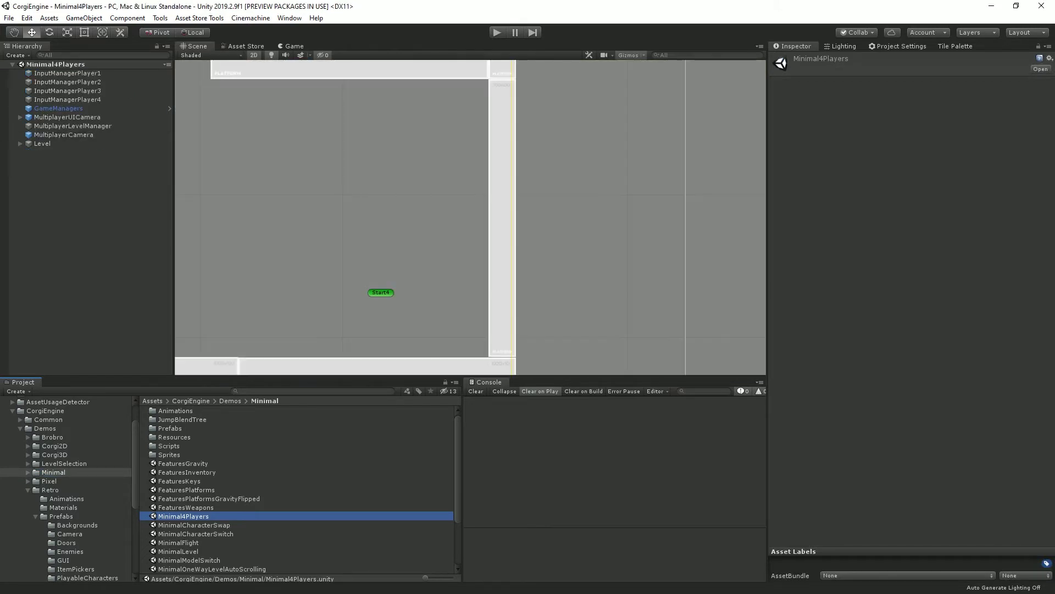
Examine the four-player level layout and the MultiplayerLevelManager's Scene Characters and Player Prefabs lists.
middle_click_drag(183, 211, 495, 242)
scroll(495, 243, "down", 14)
scroll(393, 232, "up", 1)
middle_click_drag(393, 232, 474, 263)
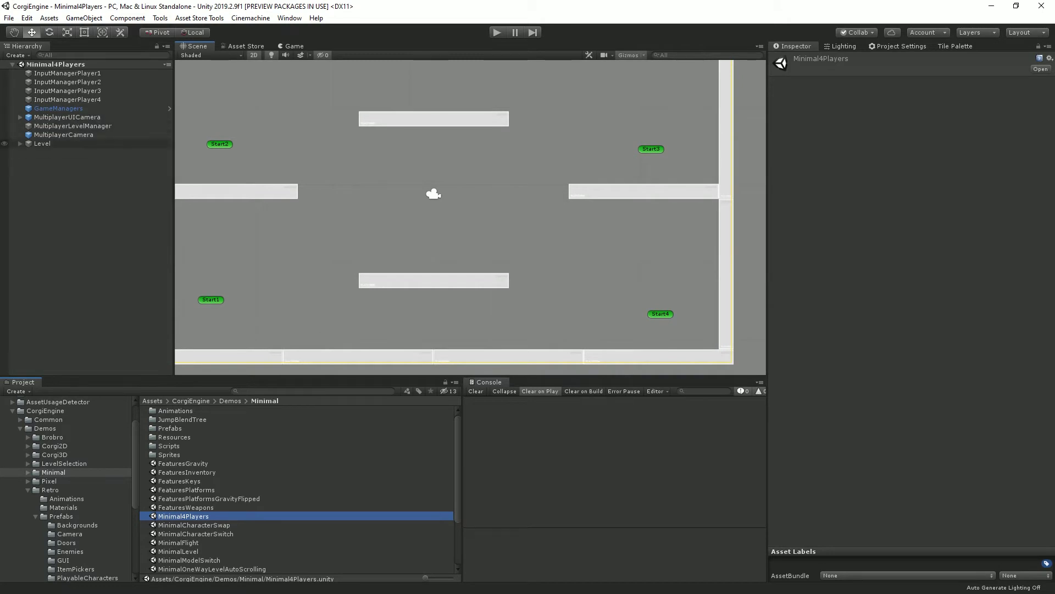
left_click(73, 126)
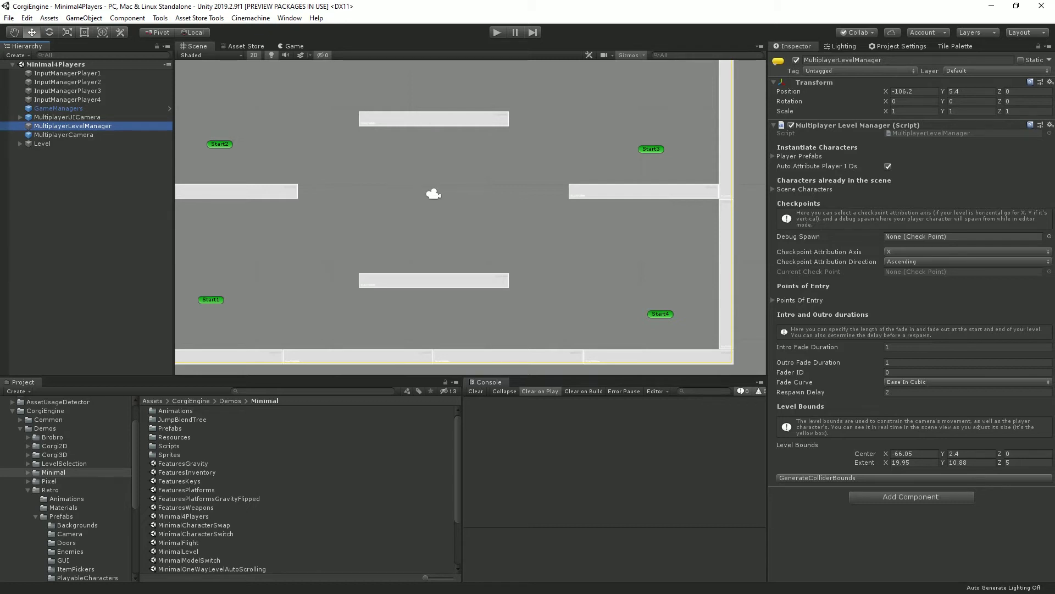
left_click(803, 189)
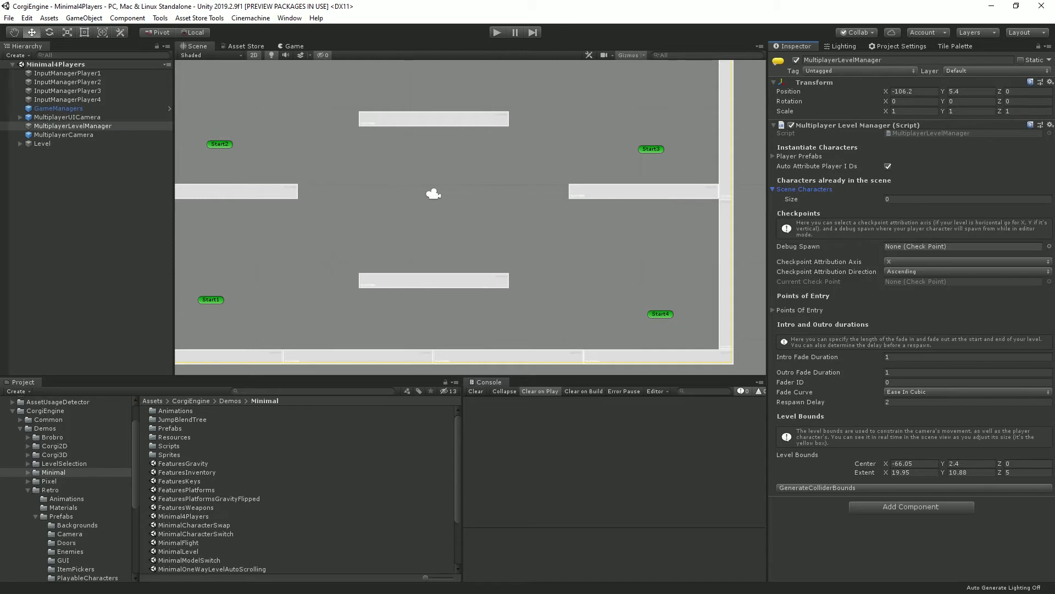
left_click(799, 156)
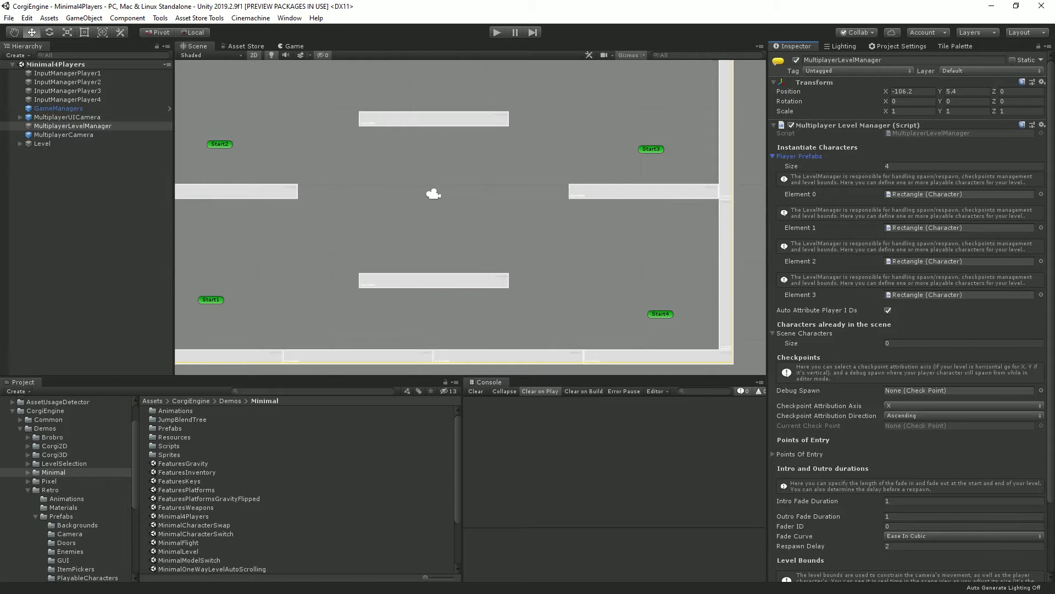
Play-test the Minimal4Players level by moving and jumping with the instantiated player characters.
key("ctrl+p")
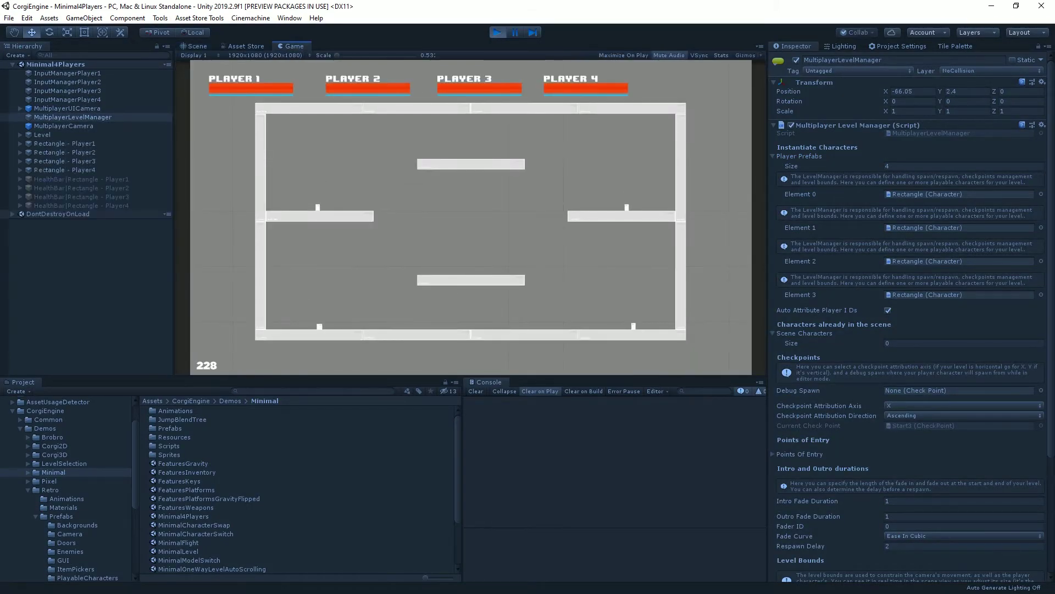
key("Right")
key("space")
key("Left")
key("Right")
key("Right")
key("q")
key("q")
key("Right")
key("Right")
key("q")
key("a")
key("space")
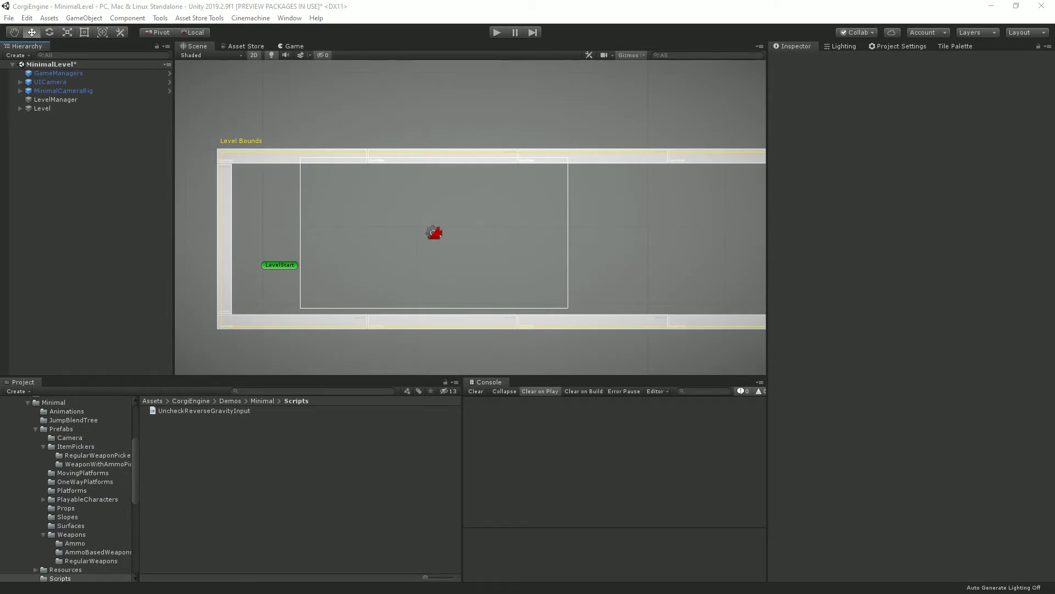
Create a C# script named DelayedJump in the Minimal demo's Scripts folder.
middle_click_drag(470, 220, 485, 220)
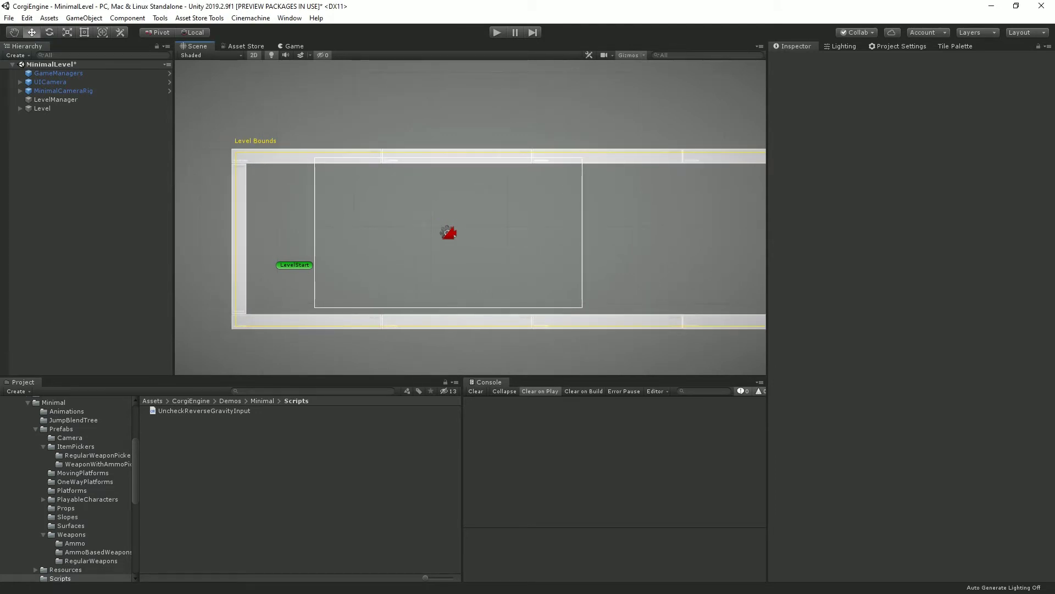
right_click(259, 448)
mouse_move(341, 169)
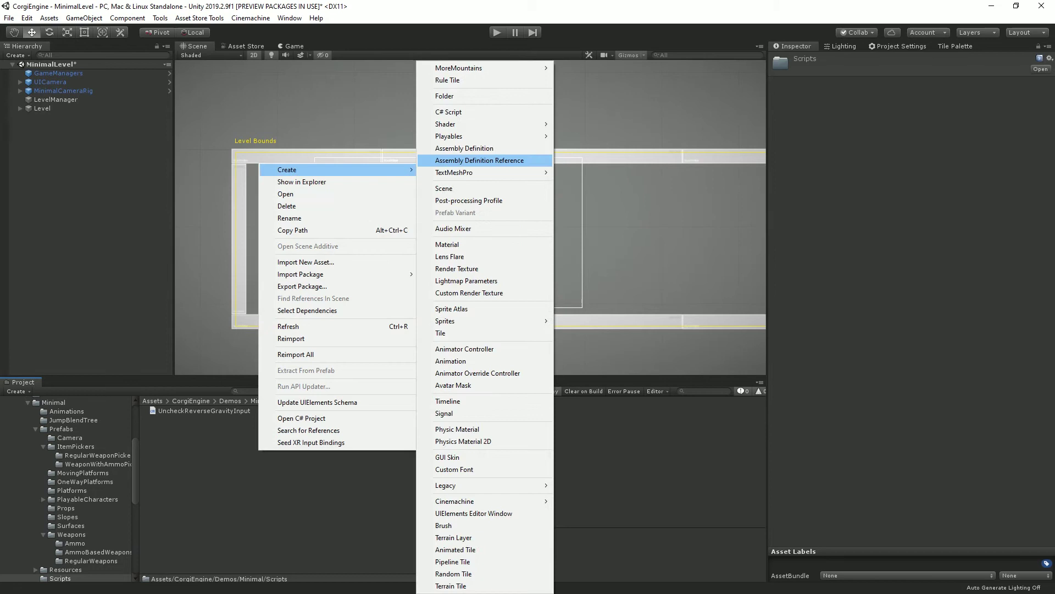
left_click(450, 112)
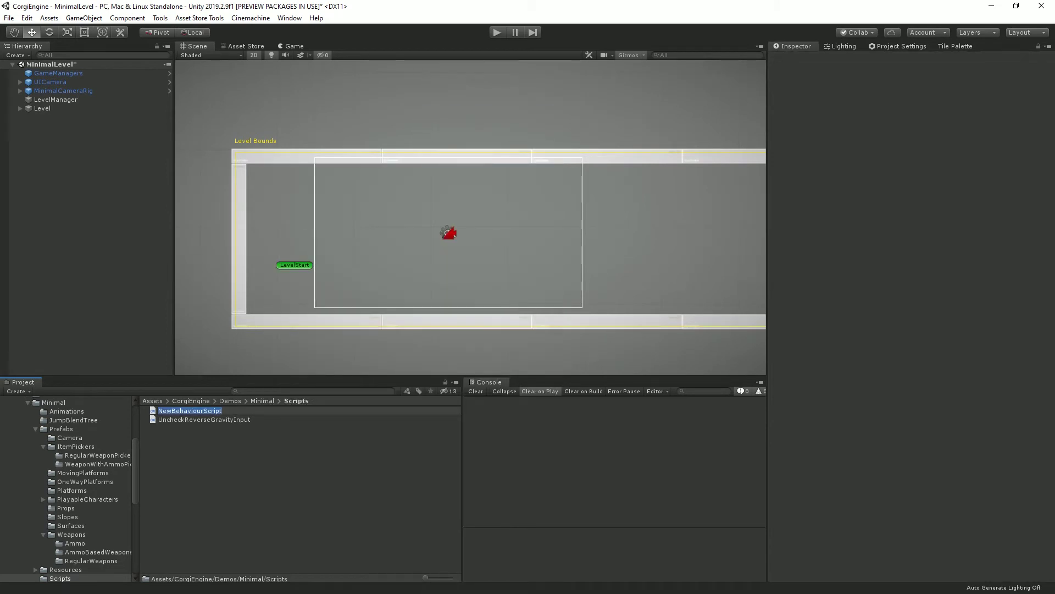
type("DelayedJump")
key("Return")
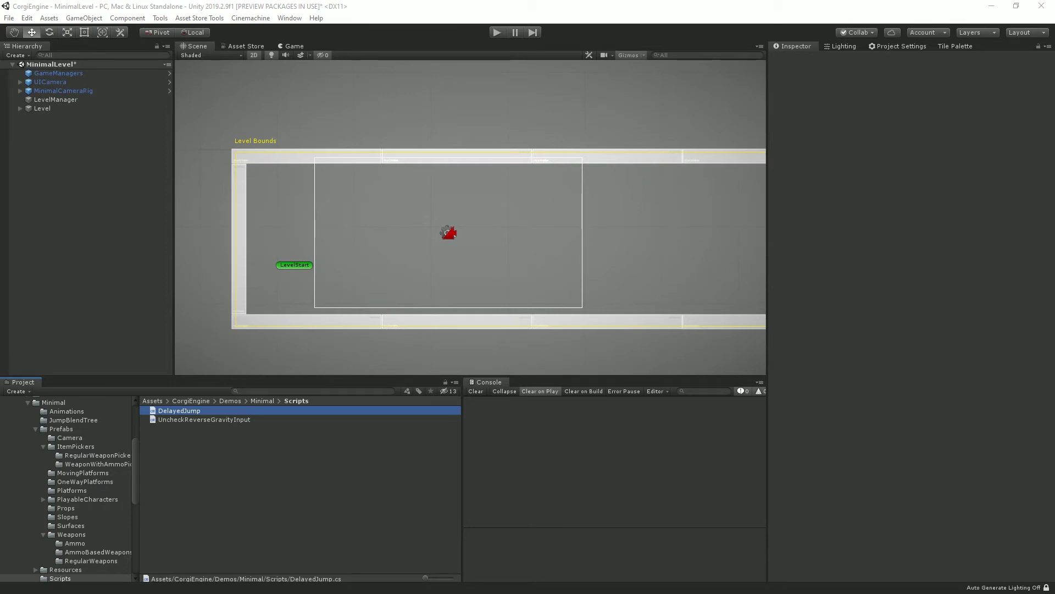
Open the DelayedJump script in Visual Studio and delete its default Start and Update methods with their comments.
left_click_drag(1, 83, 440, 33)
double_click(440, 33)
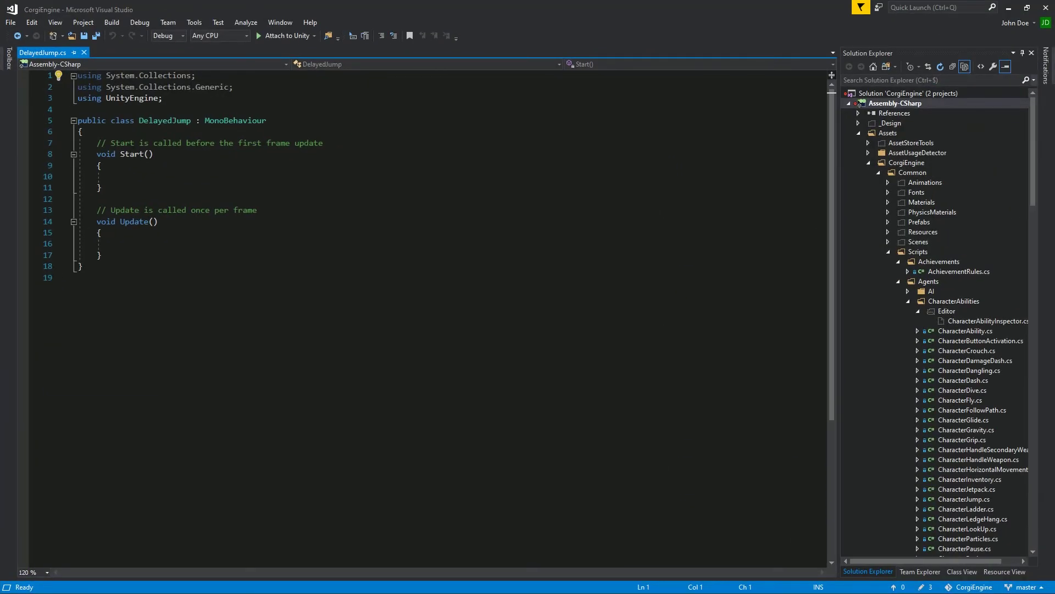
left_click_drag(93, 143, 102, 255)
key("BackSpace")
Add using directives for MoreMountains.CorgiEngine and MoreMountains.Tools below the UnityEngine directive.
left_click(164, 98)
key("Return")
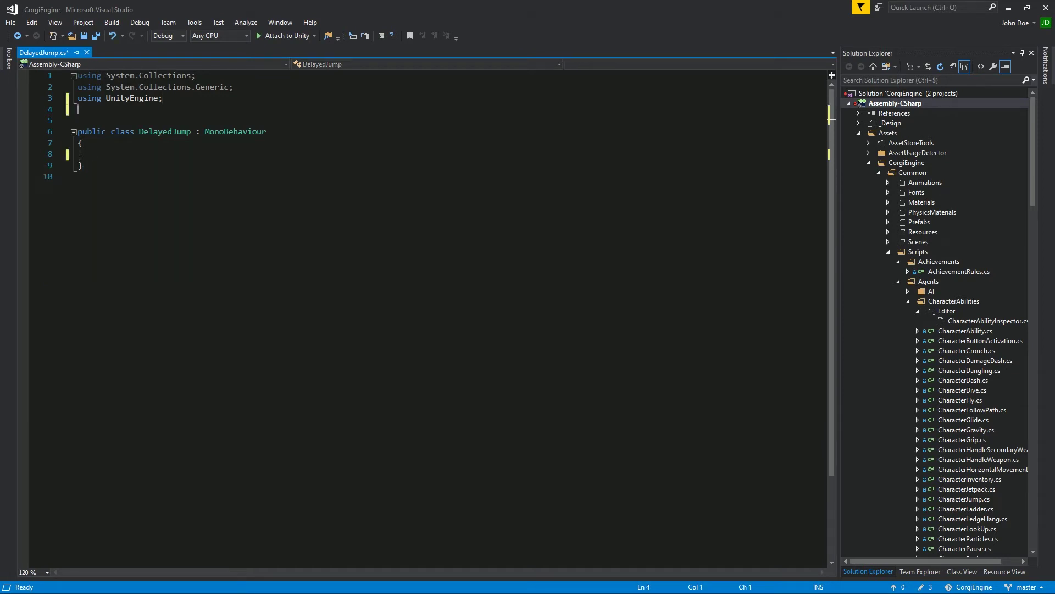
type("using MoreMountains.")
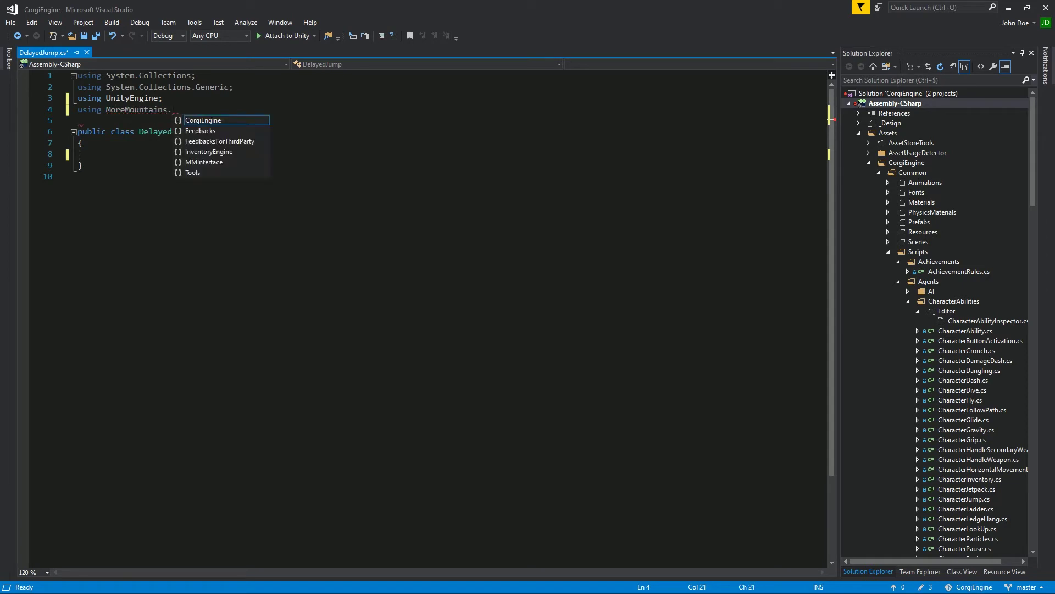
key("Tab")
type(";")
key("Return")
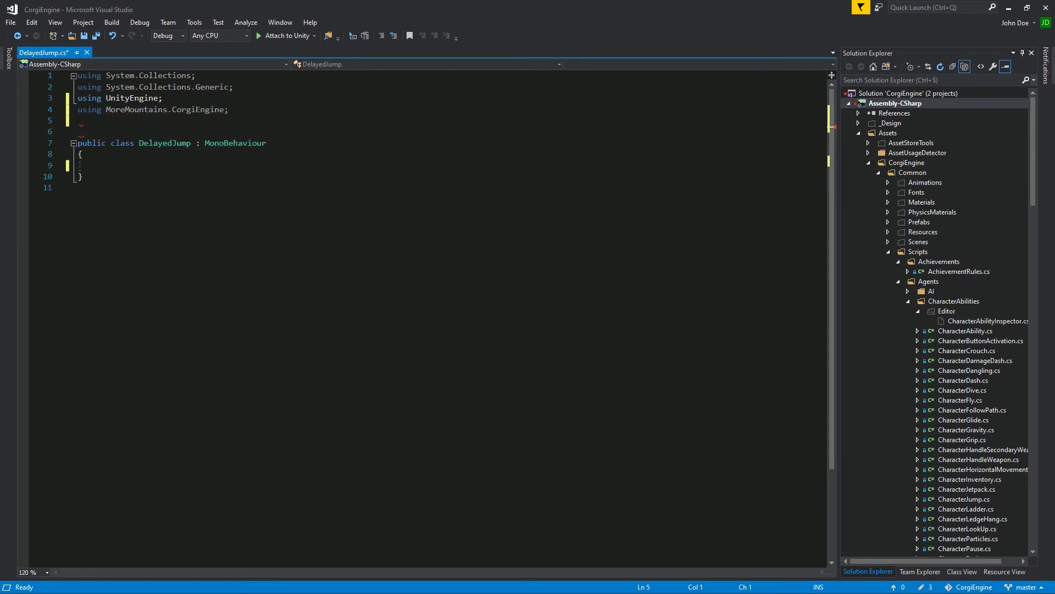
type("using m")
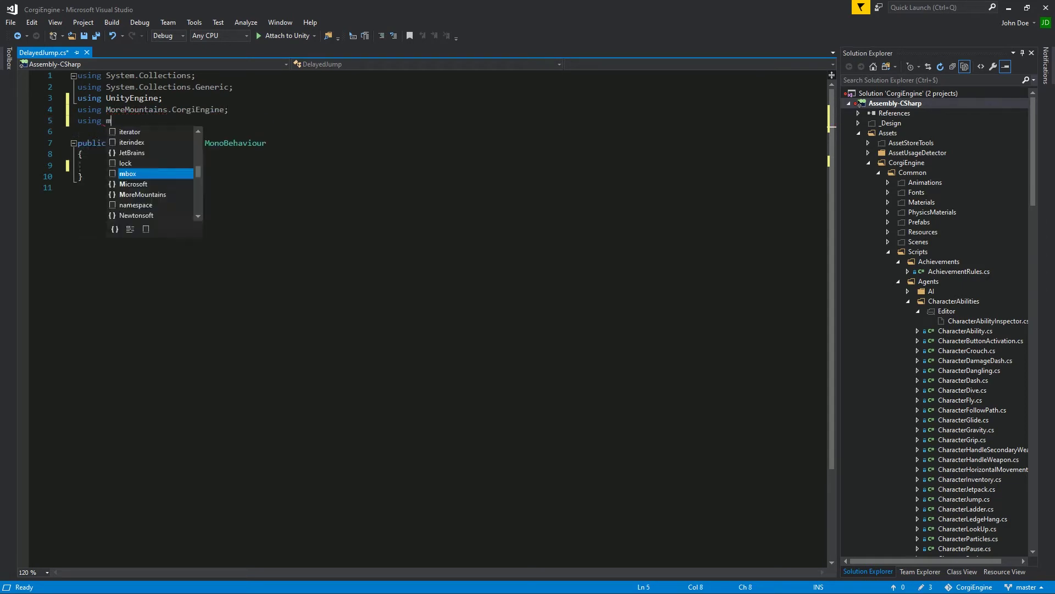
type("oreMountains.t")
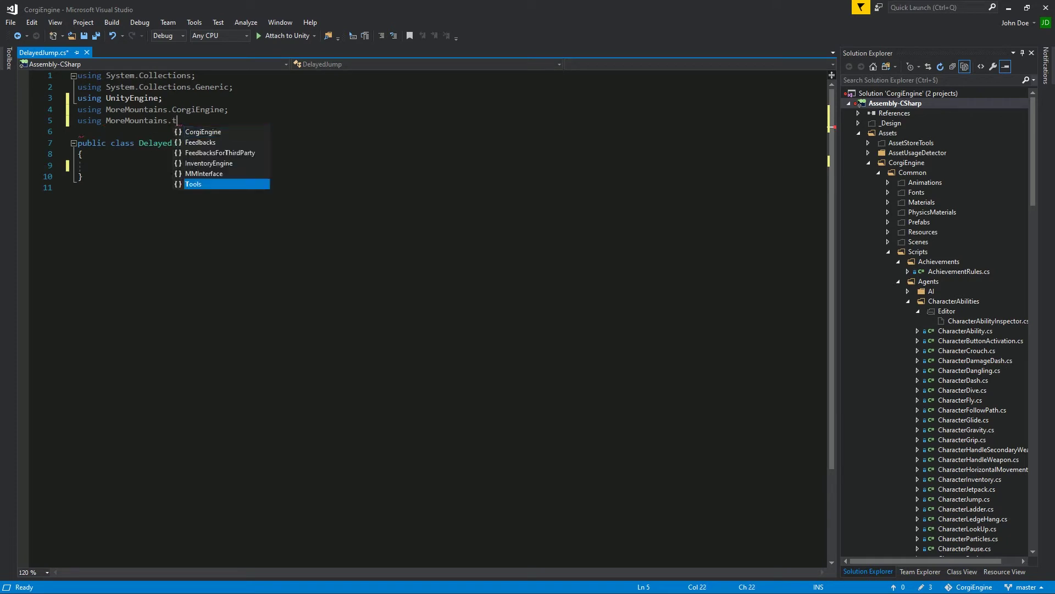
key("Tab")
type(";")
Declare the field "public float Delay = 3f;" in the DelayedJump class.
left_click(93, 166)
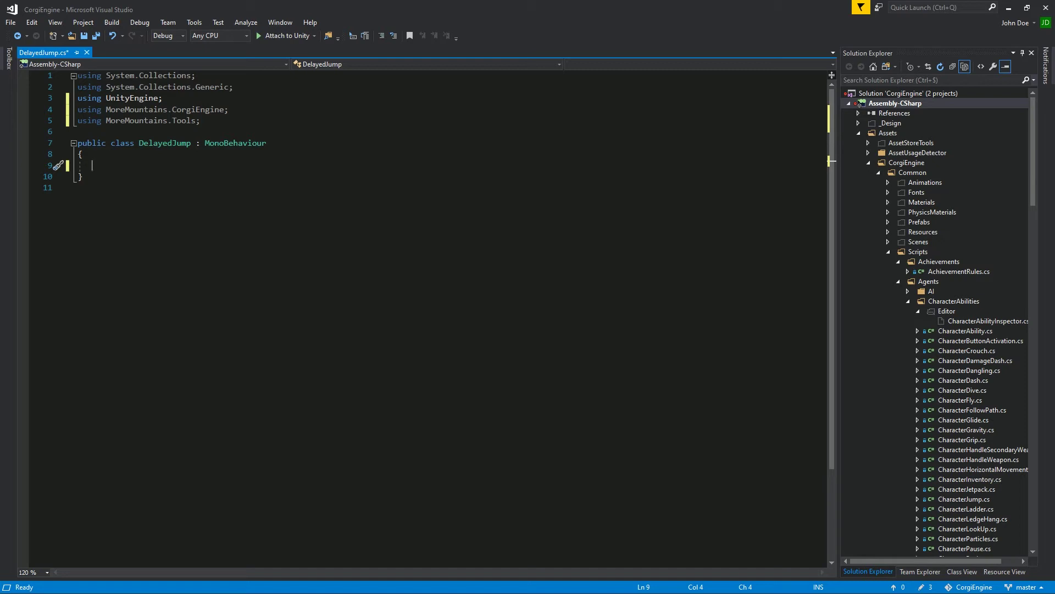
type("public float Delay )")
key("BackSpace")
type("= 3f;")
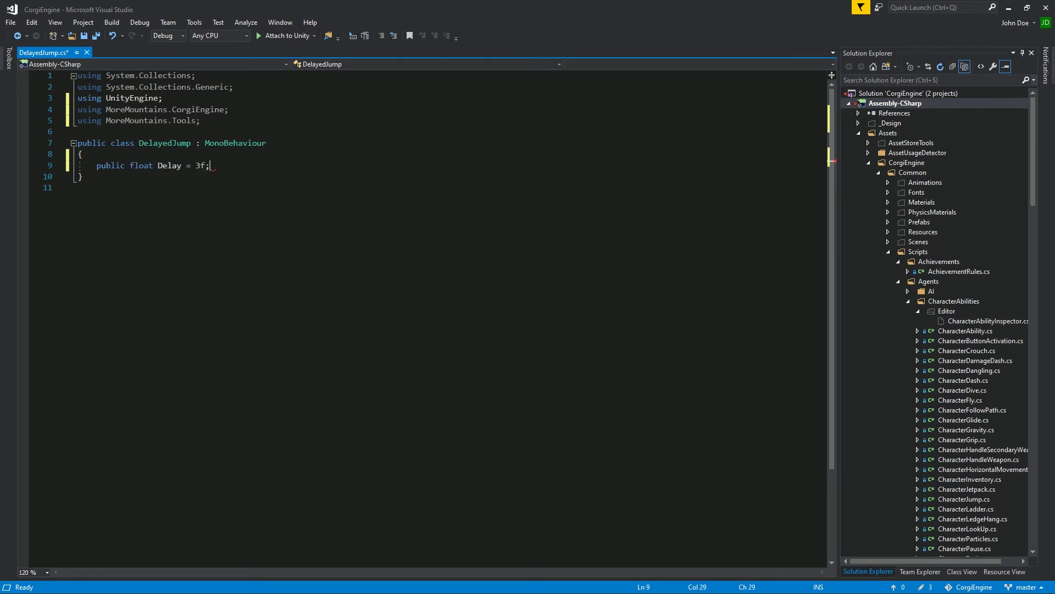
Add an empty "protected virtual void Start()" method below the Delay field.
key("Return")
key("Return")
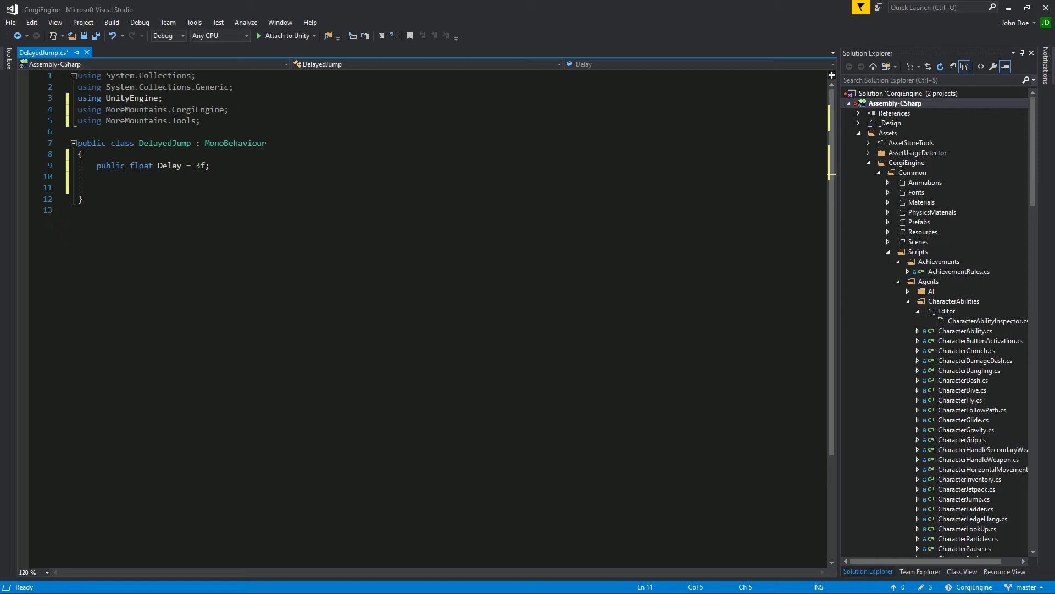
type("prot")
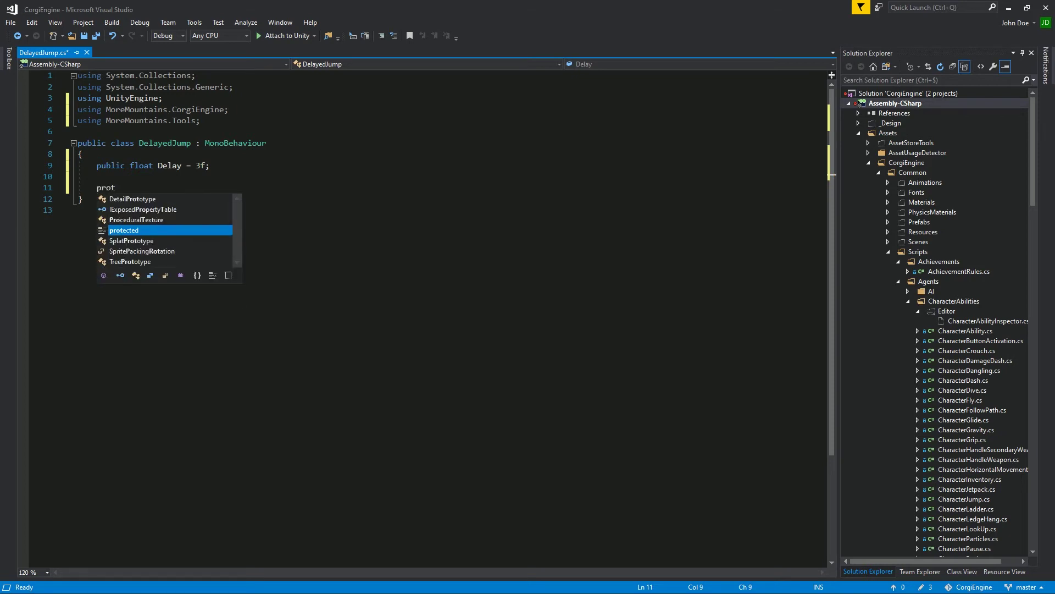
type("ected vi")
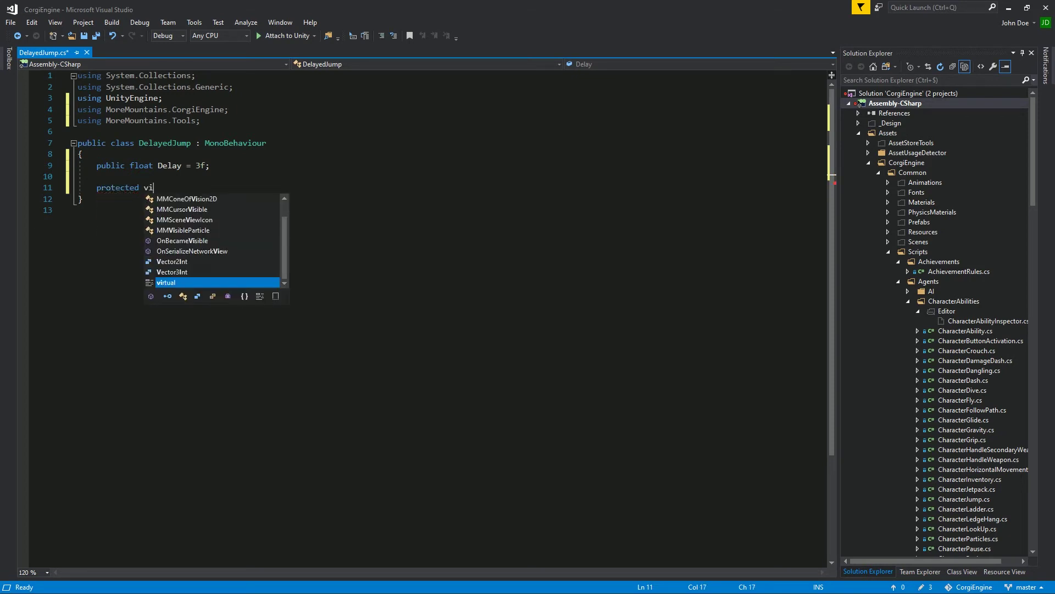
type("rtual void Start()")
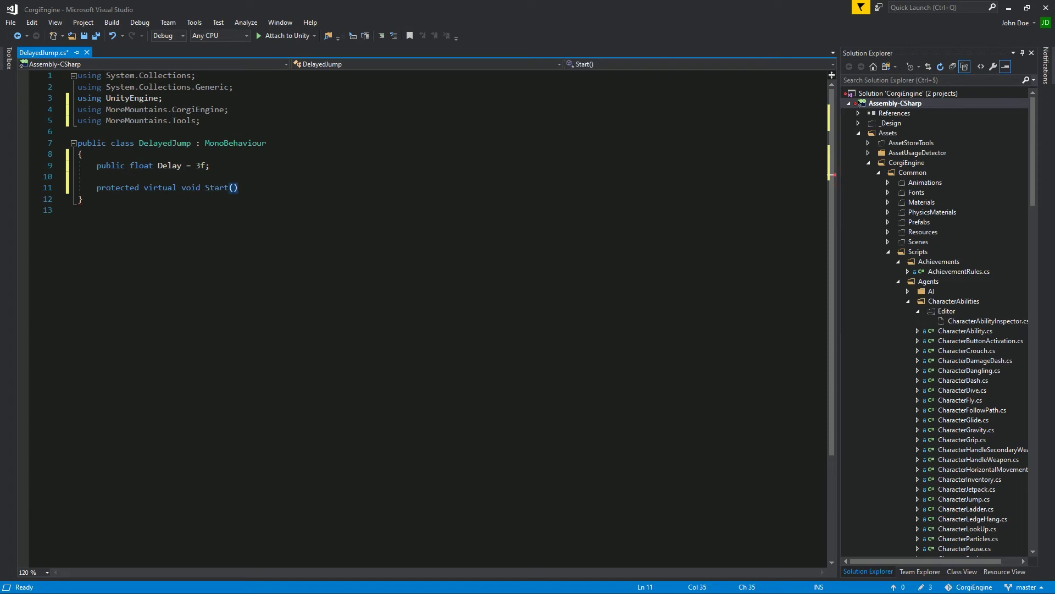
key("Return")
type("{")
key("Return")
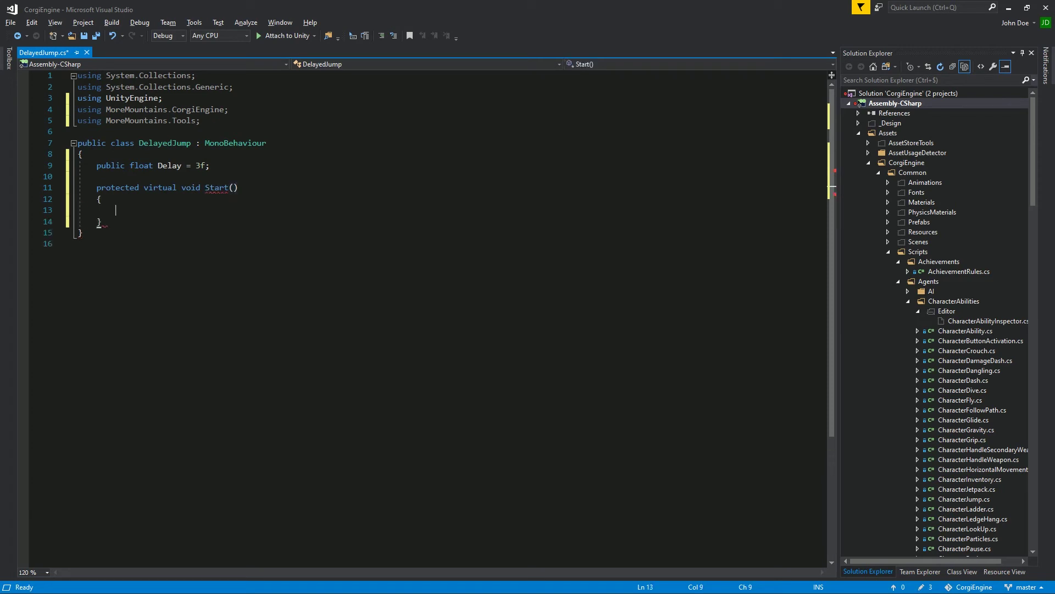
Write "StartCoroutine(DelayedJumpCo());" inside the Start method.
type("StartC")
key("Tab")
type("(Delayed")
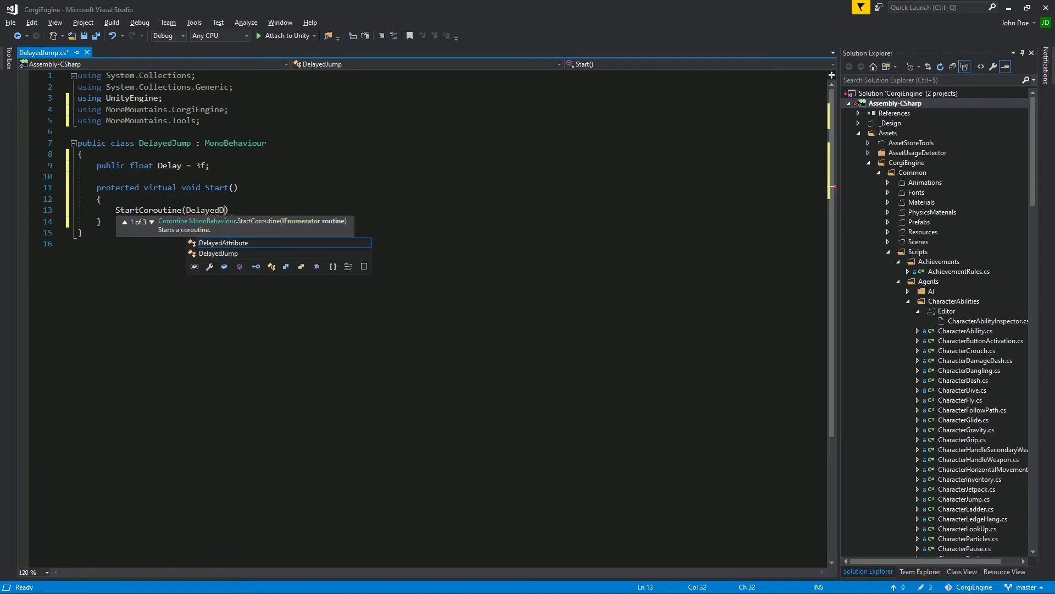
type("Jump")
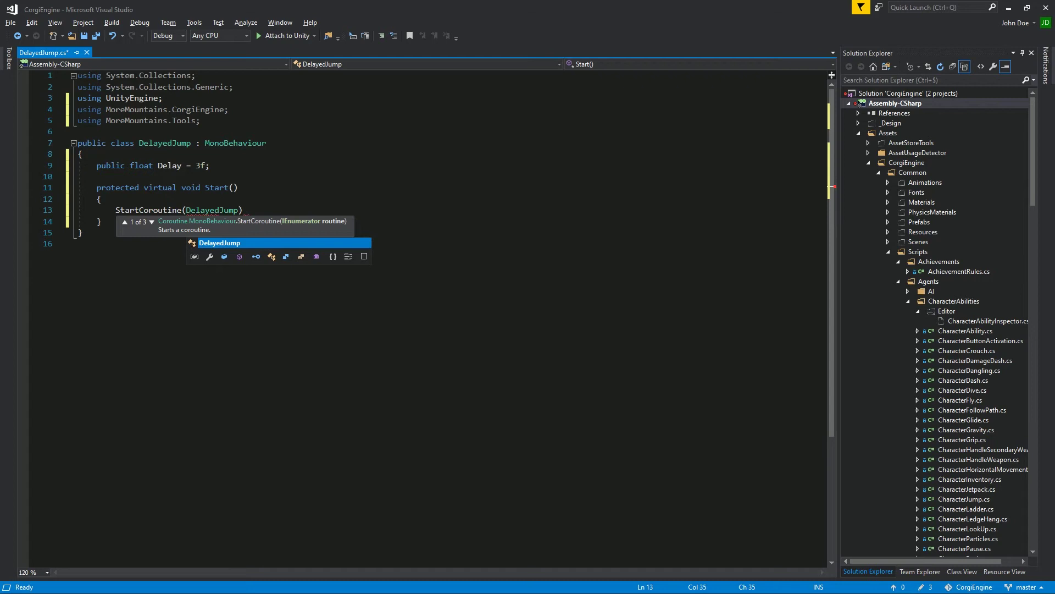
type("Co());")
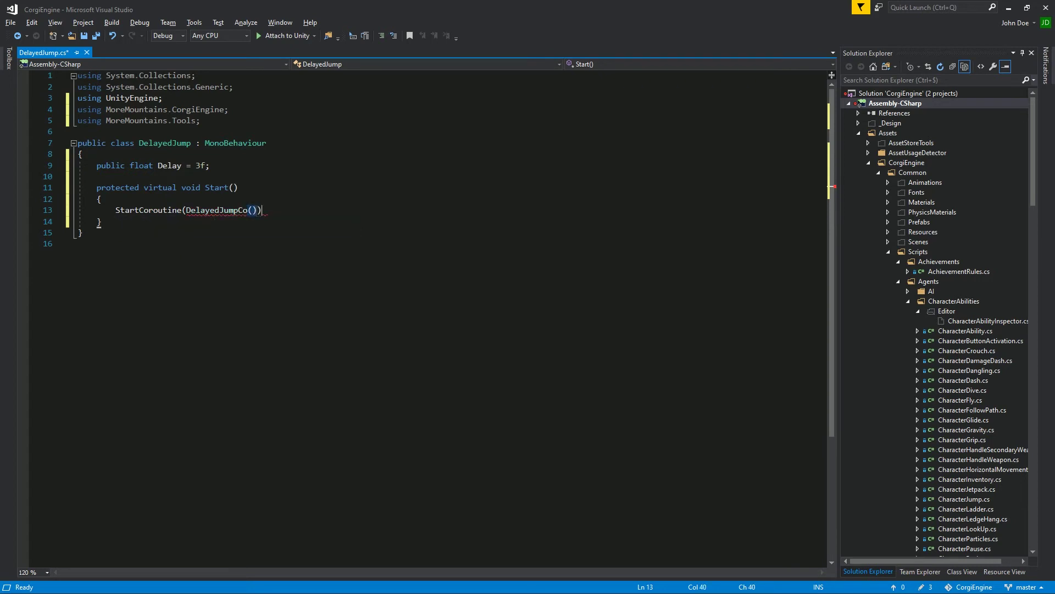
Add an empty "protected virtual IEnumerator DelayedJumpCo()" method below the Start method.
key("Left")
key("Left")
key("Left")
key("Left")
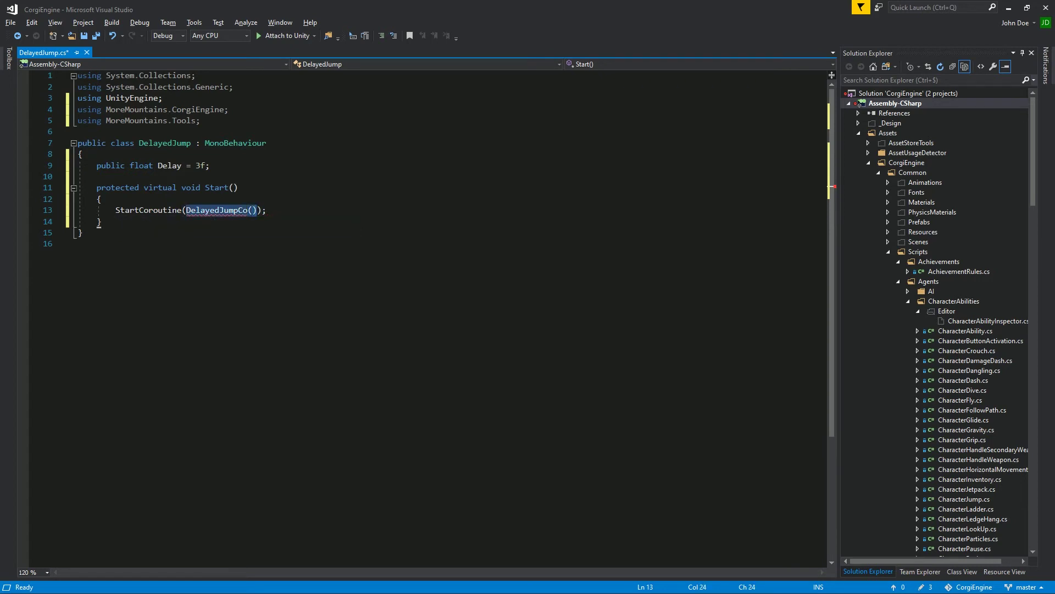
key("Down")
key("Return")
key("Return")
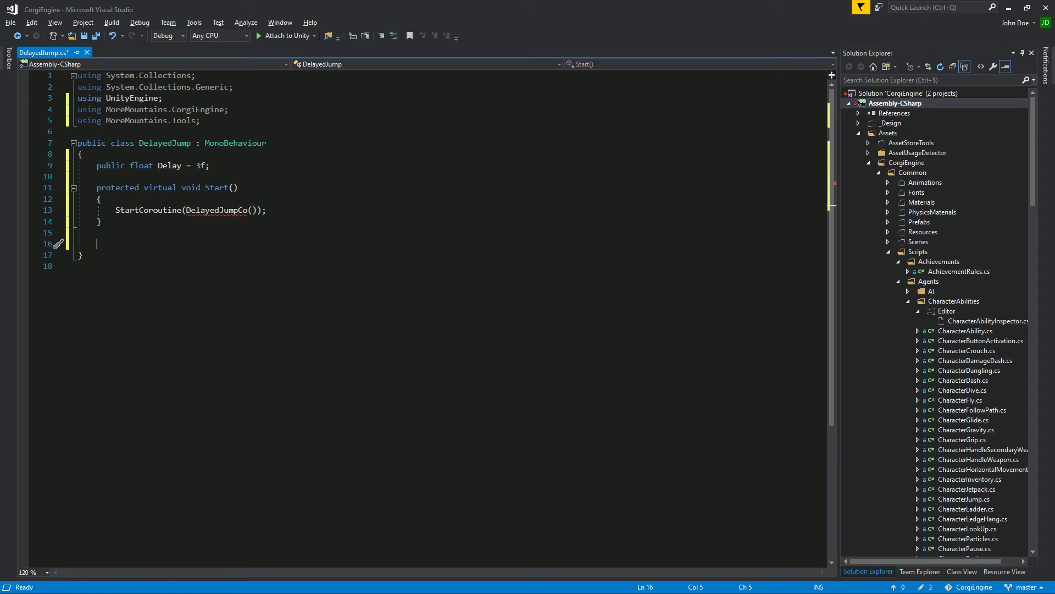
type("protected virtual IE")
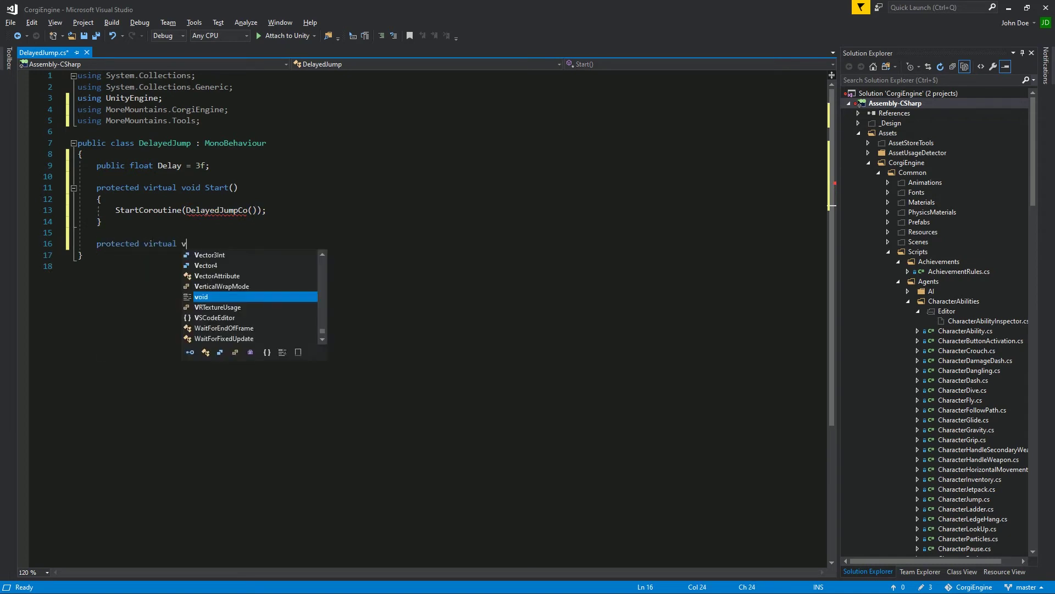
type("num")
key("Down")
key("Down")
type("erator ")
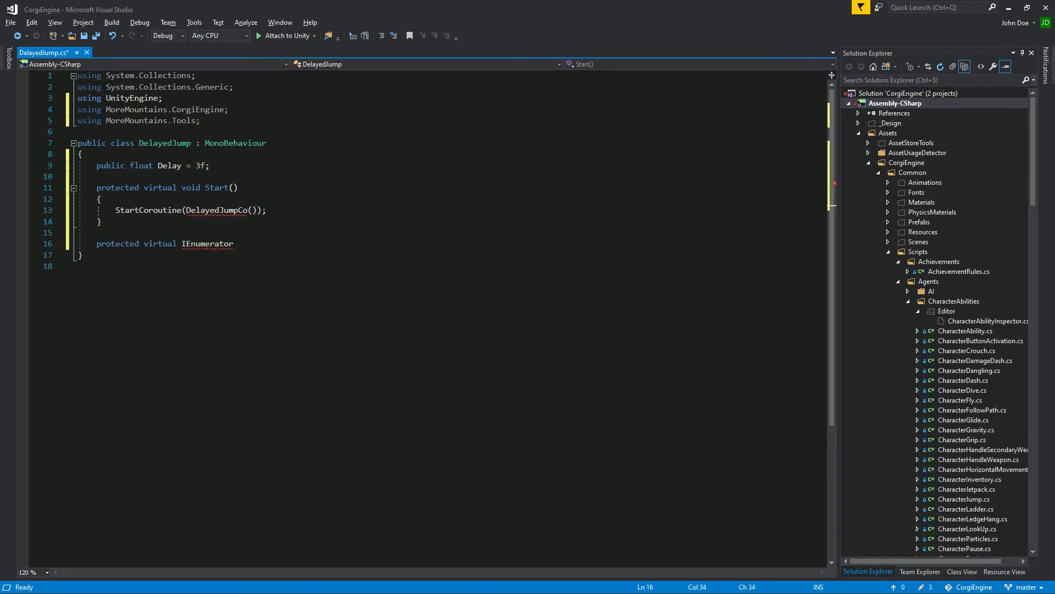
type("DelayedJumpCo()")
key("Return")
type("{")
key("Return")
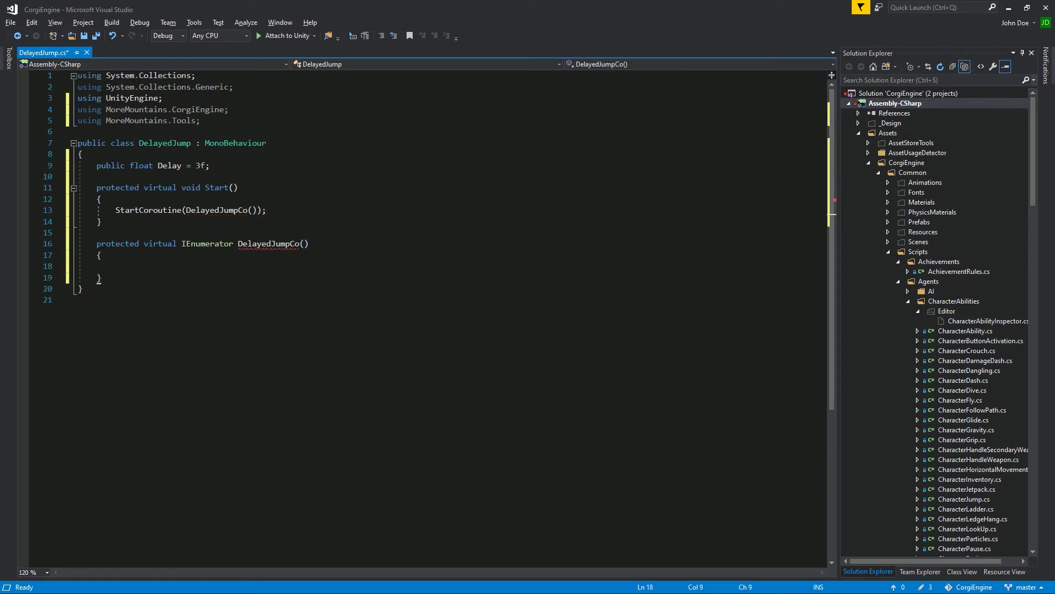
Write "yield return new WaitForSeconds(Delay);" inside the DelayedJumpCo method.
type("yie")
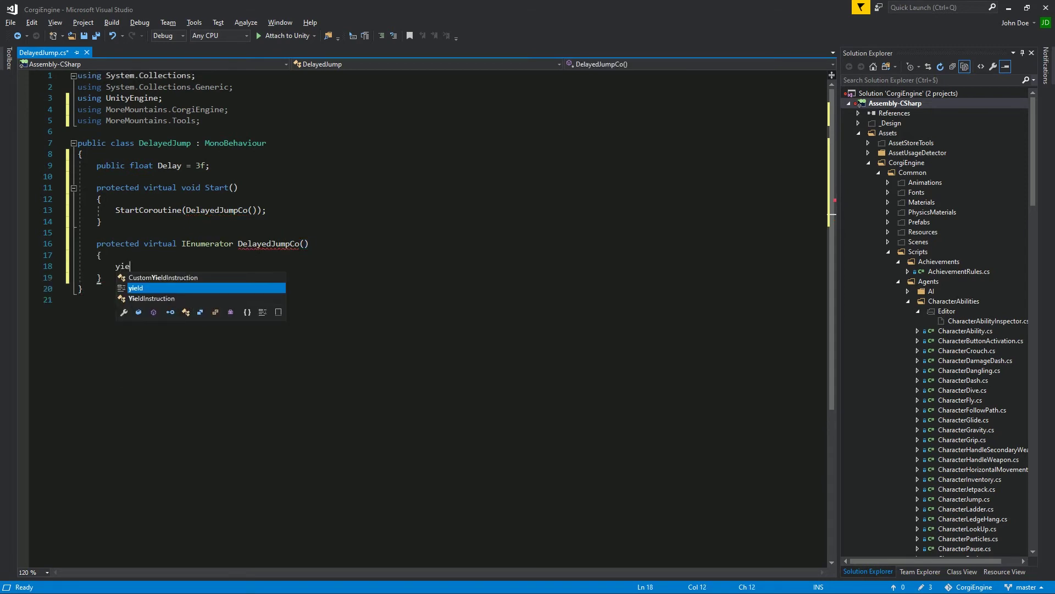
type("ld retun ne")
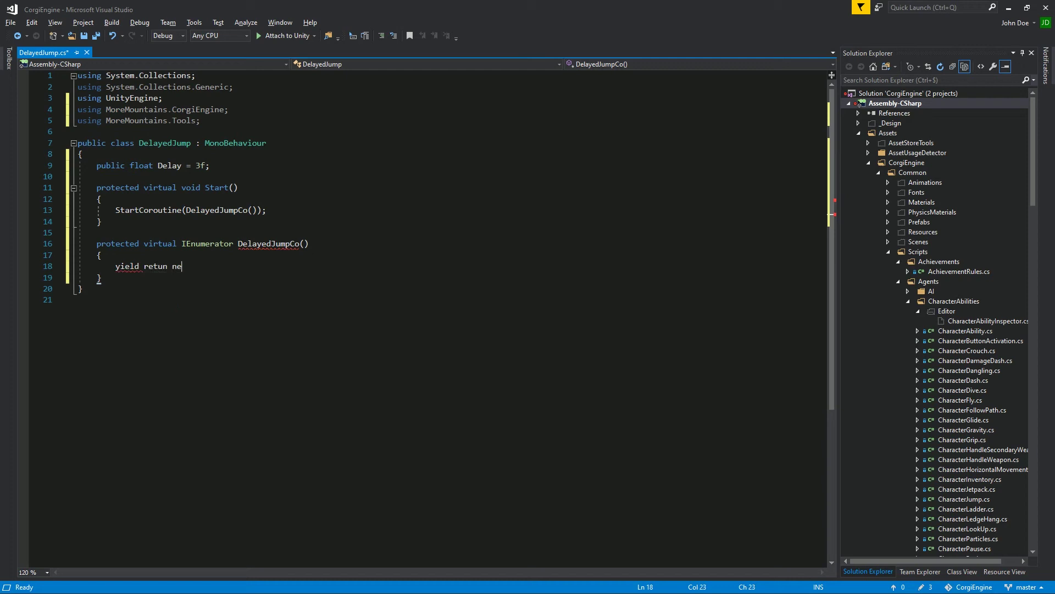
type("w Waitf")
left_click(182, 266)
type("r")
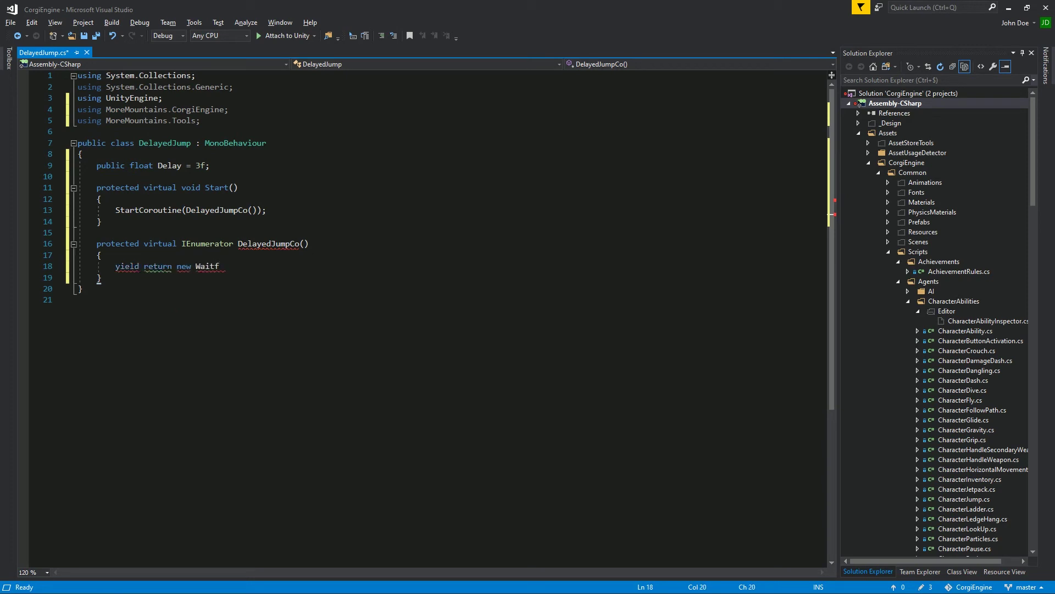
key("End")
key("BackSpace")
key("BackSpace")
key("BackSpace")
key("BackSpace")
key("BackSpace")
type("waitf")
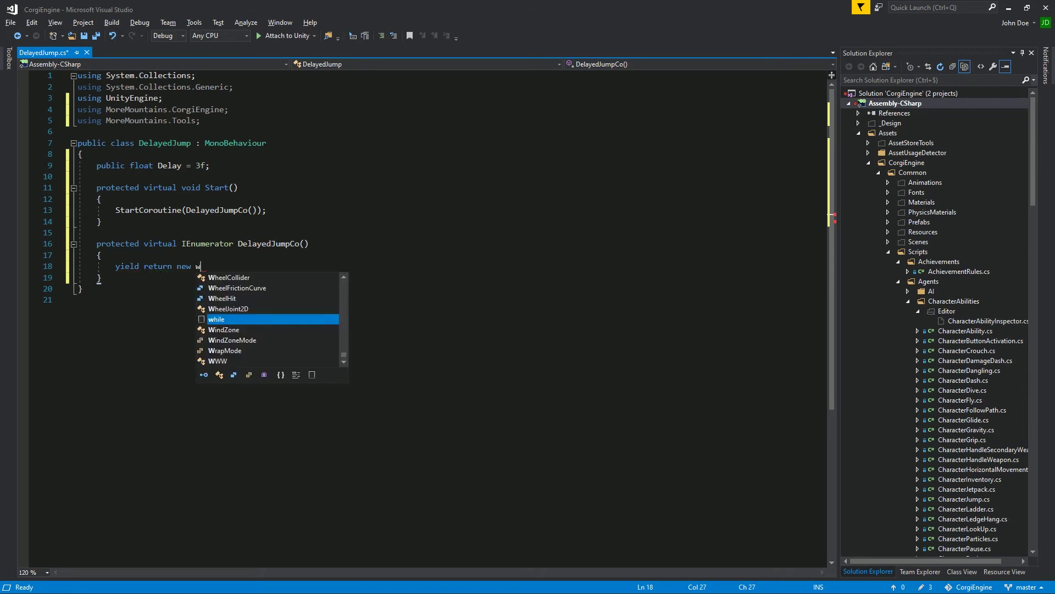
key("Down")
key("Down")
type("(Del")
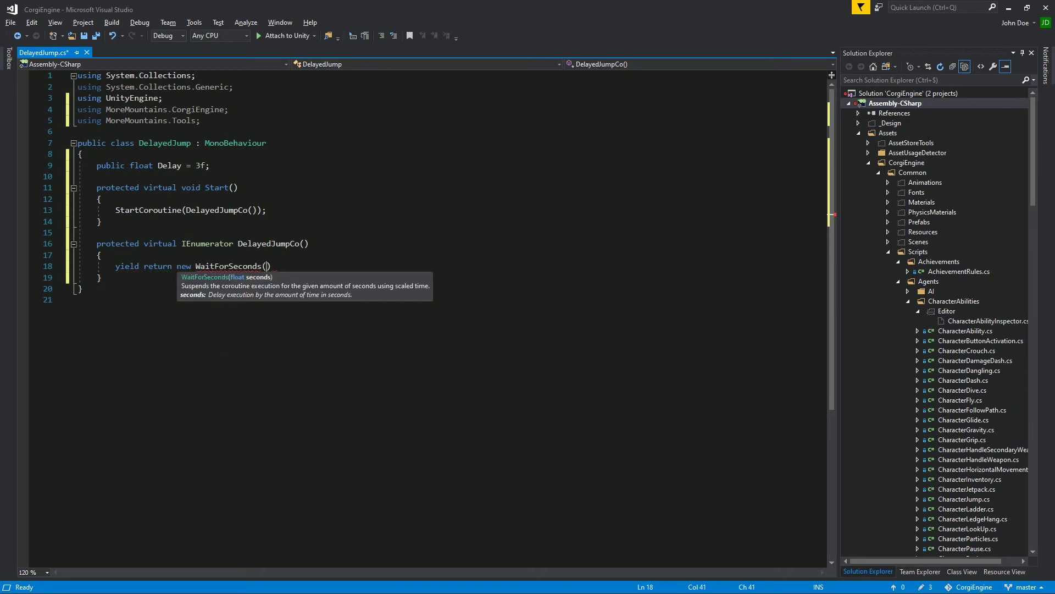
key("Tab")
type(");")
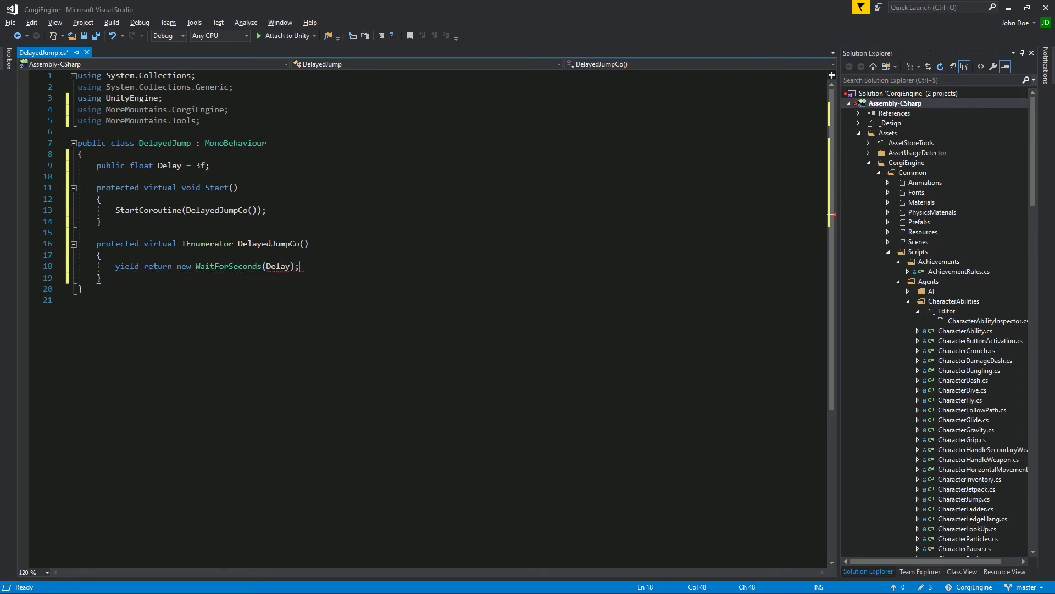
Begin a new statement below the yield line with "LevelManager.Instance.Players[0]." to reference the first player.
key("Return")
type("LevelManager")
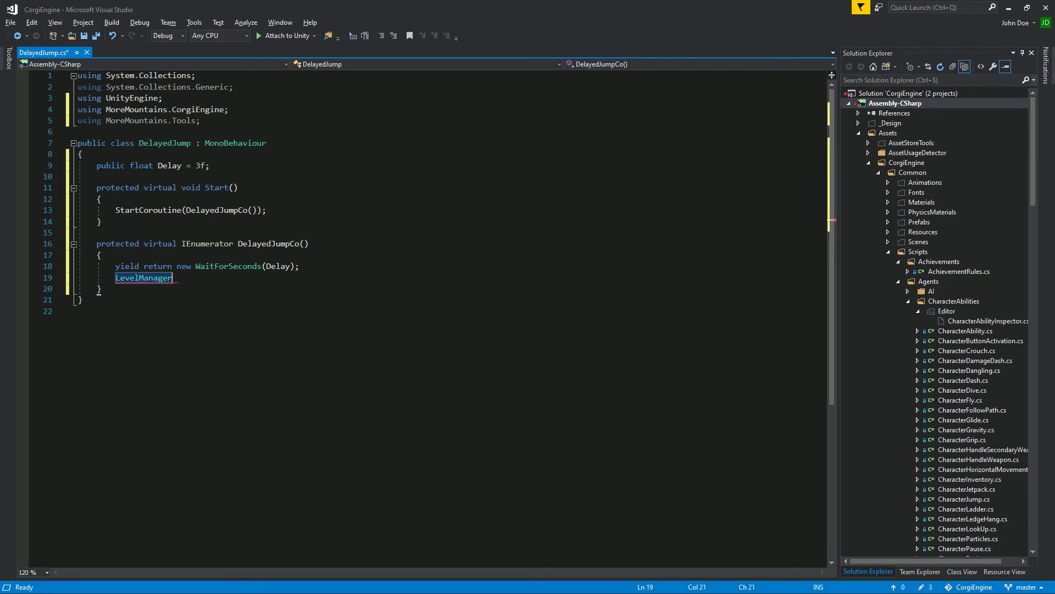
type(".Instance")
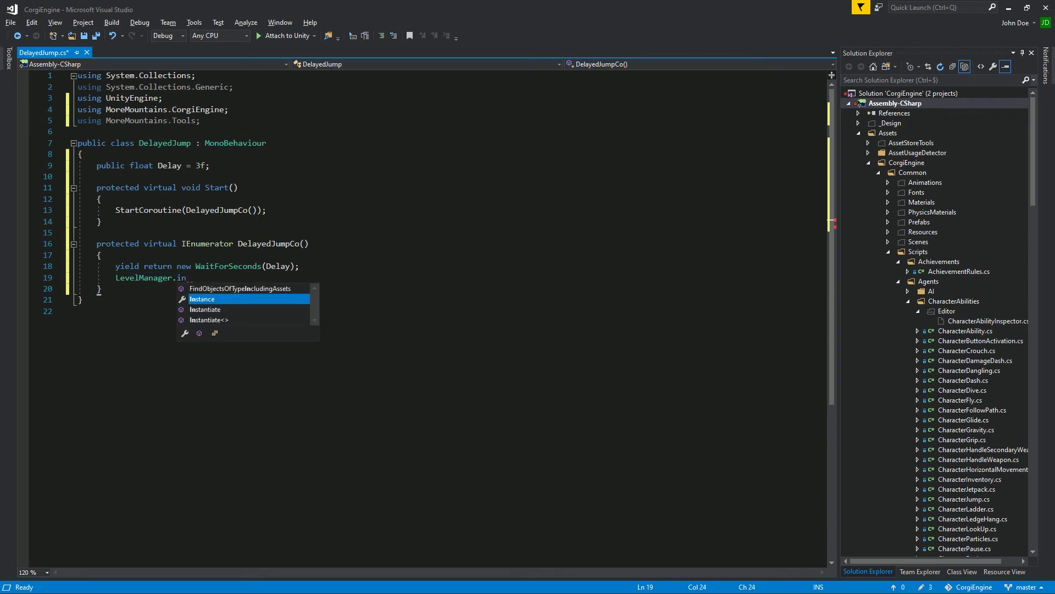
type(".")
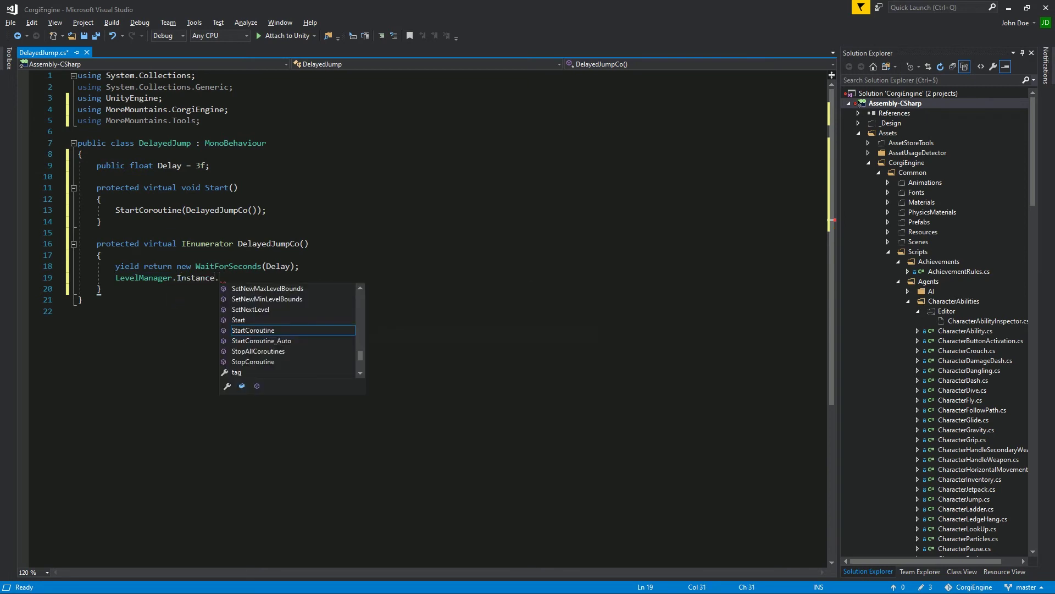
type("pla")
key("Down")
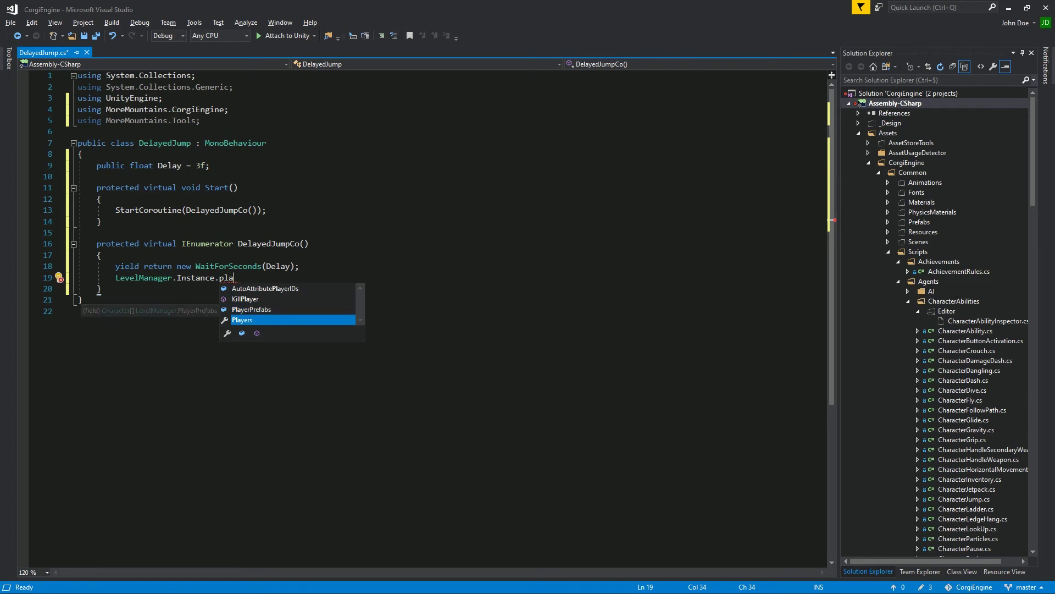
key("Tab")
type("[")
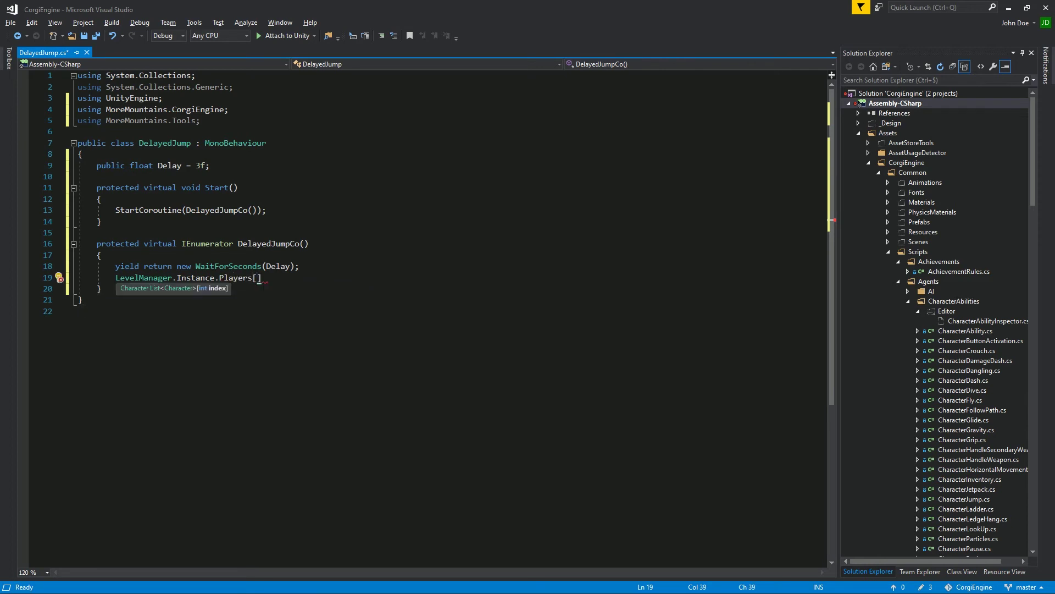
type("0].")
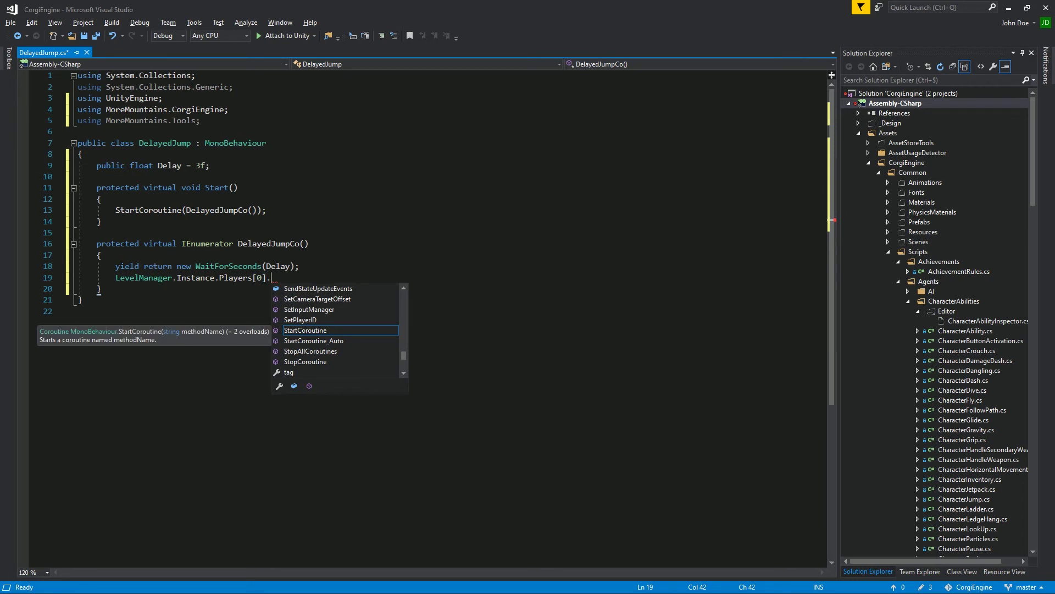
Extend the player reference with "gameObject.MMGetComponentNoAlloc<CharacterJump>()" to fetch its jump ability.
type("gameObject")
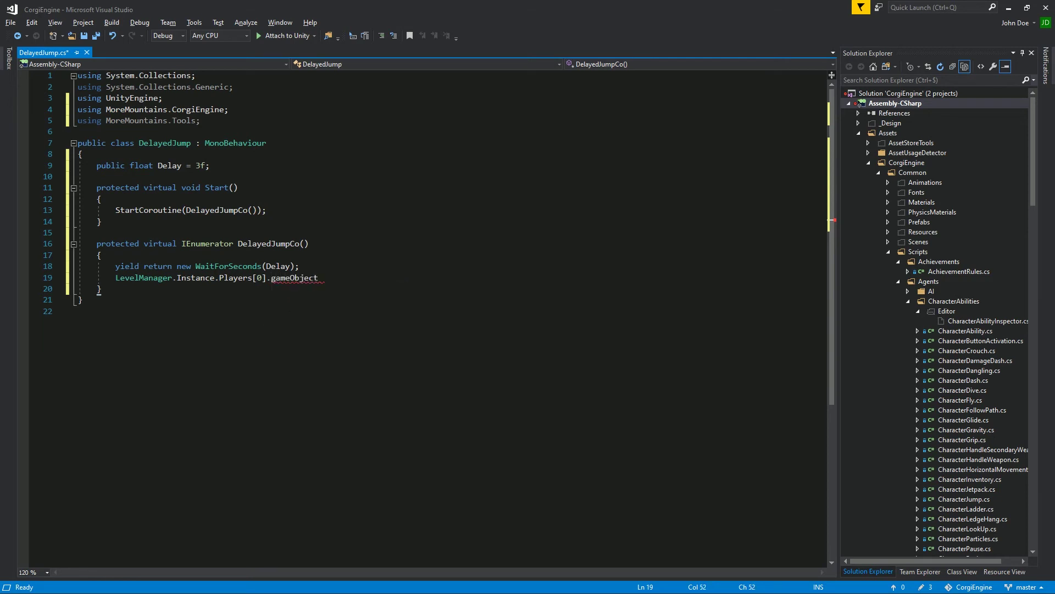
type(".mm")
key("Tab")
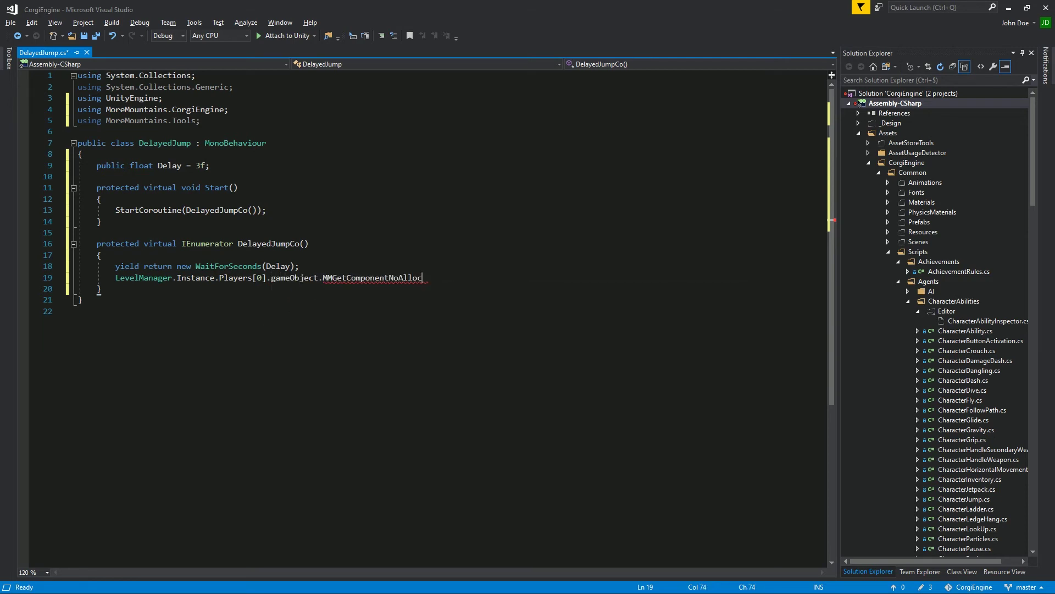
type("<")
type("Charact")
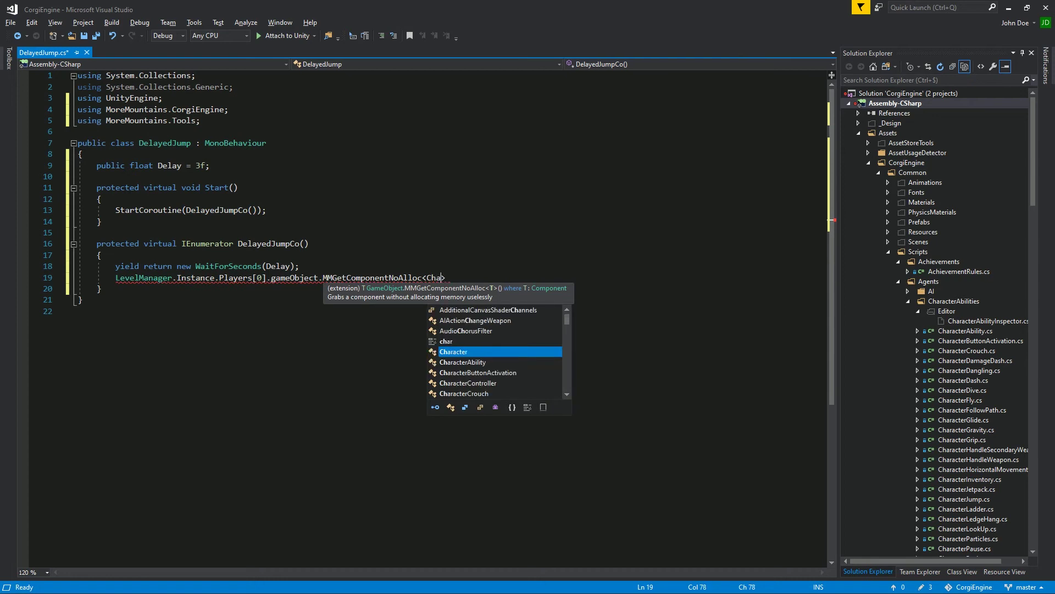
type("erJu")
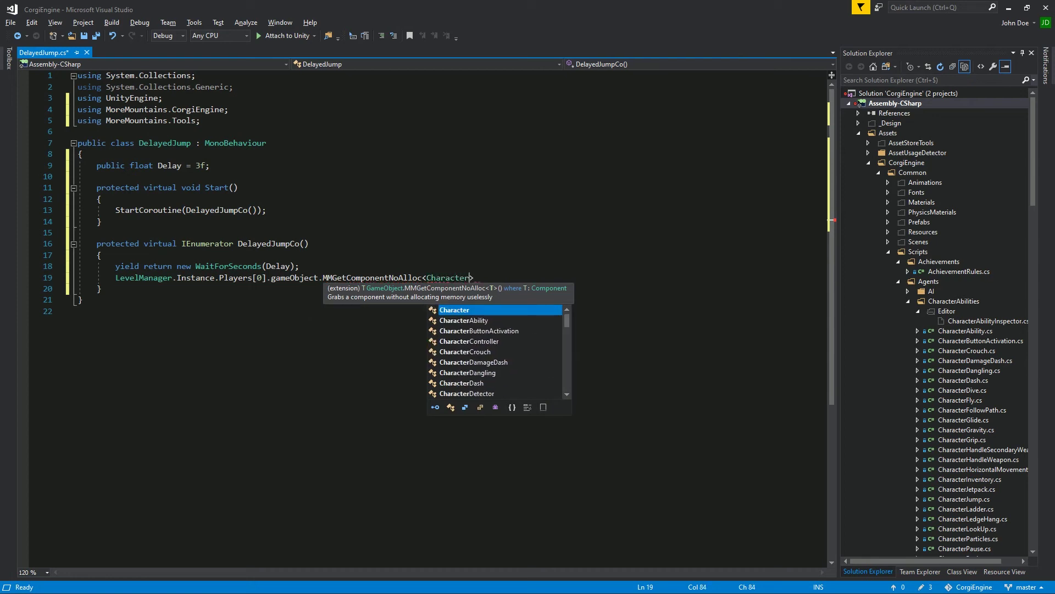
key("Tab")
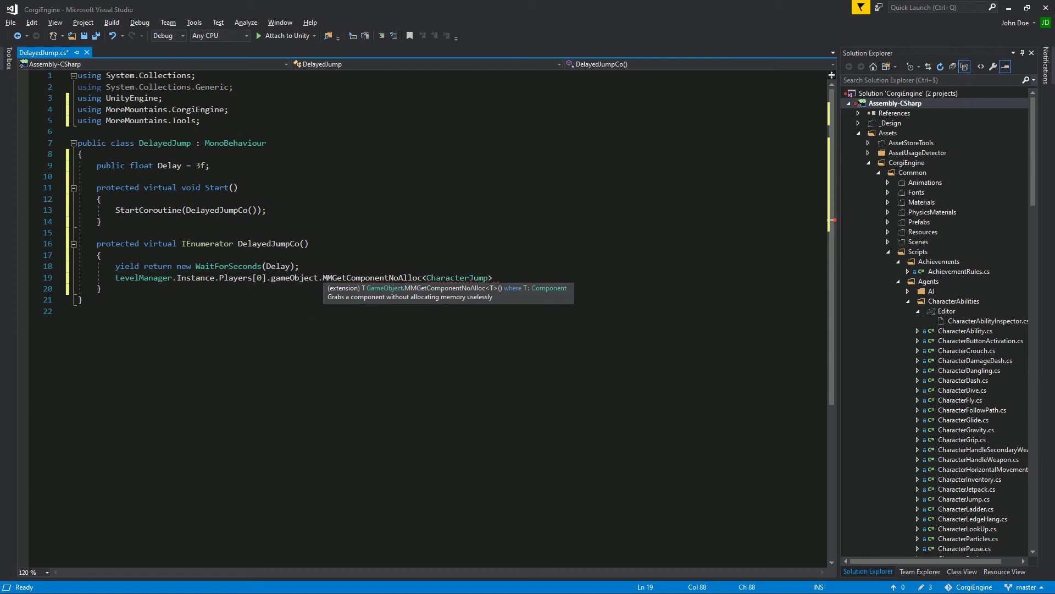
type(">")
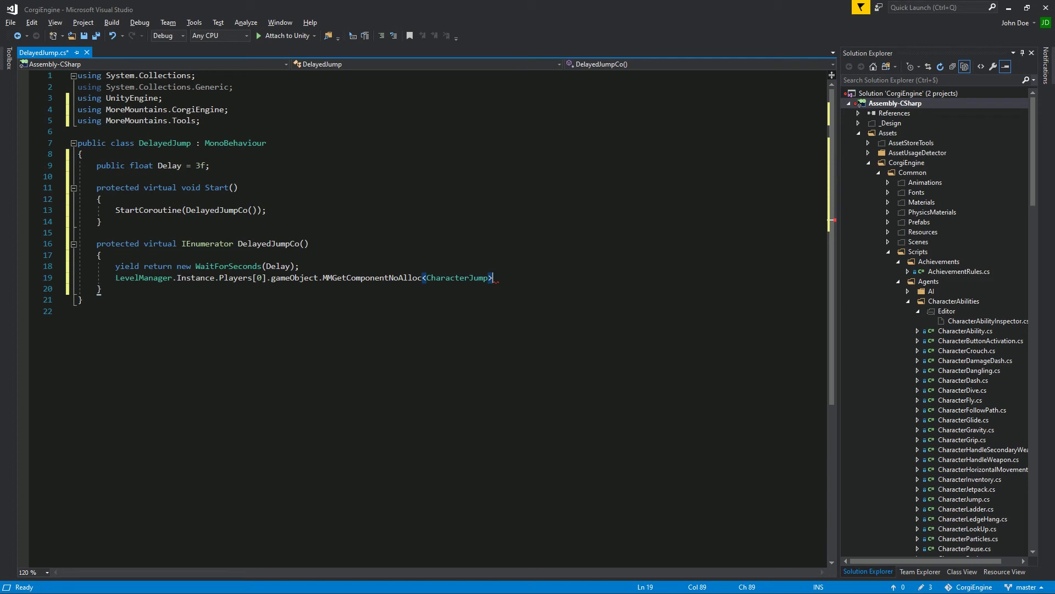
type("().")
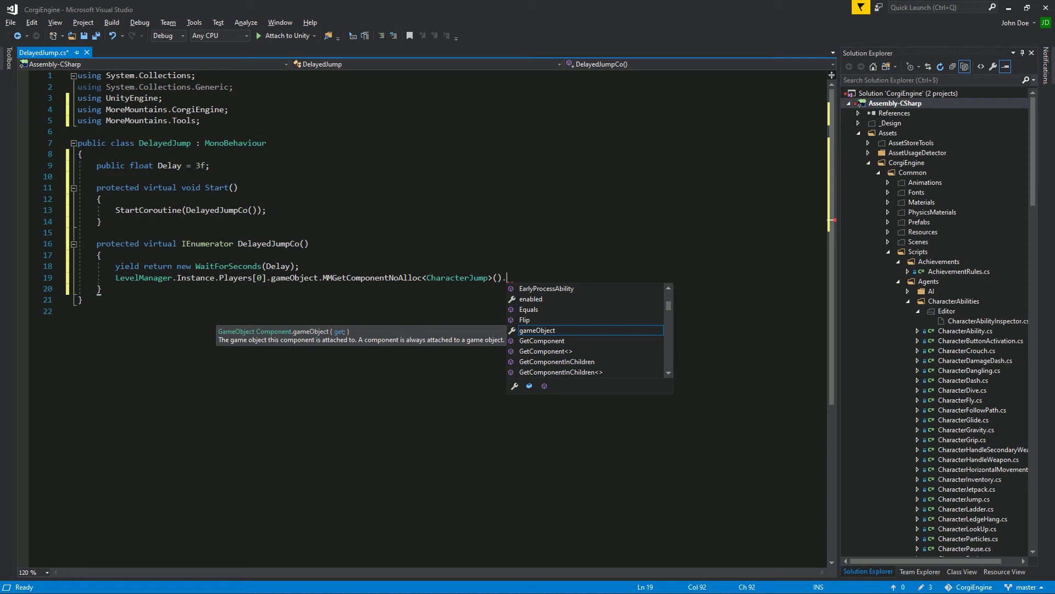
Complete the statement with a call to "JumpStart();" on the CharacterJump component and save the script.
type("Ju")
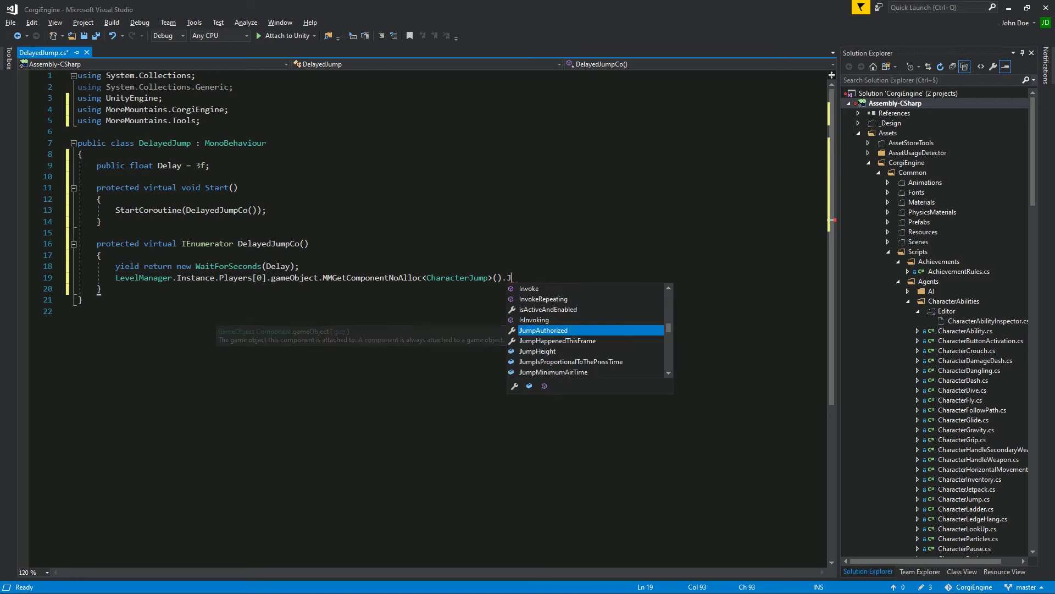
type("mpst")
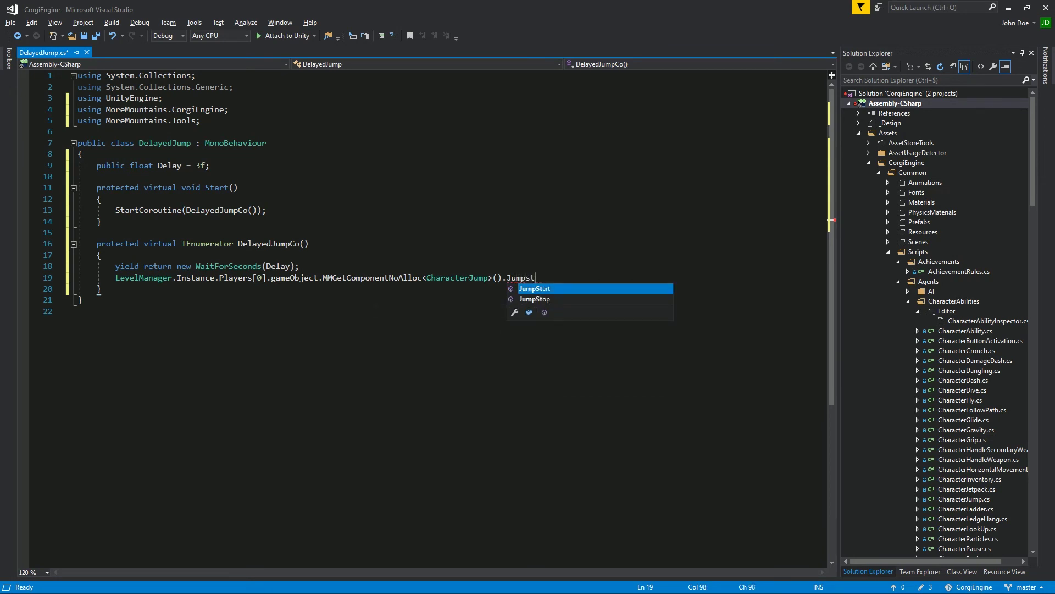
key("Tab")
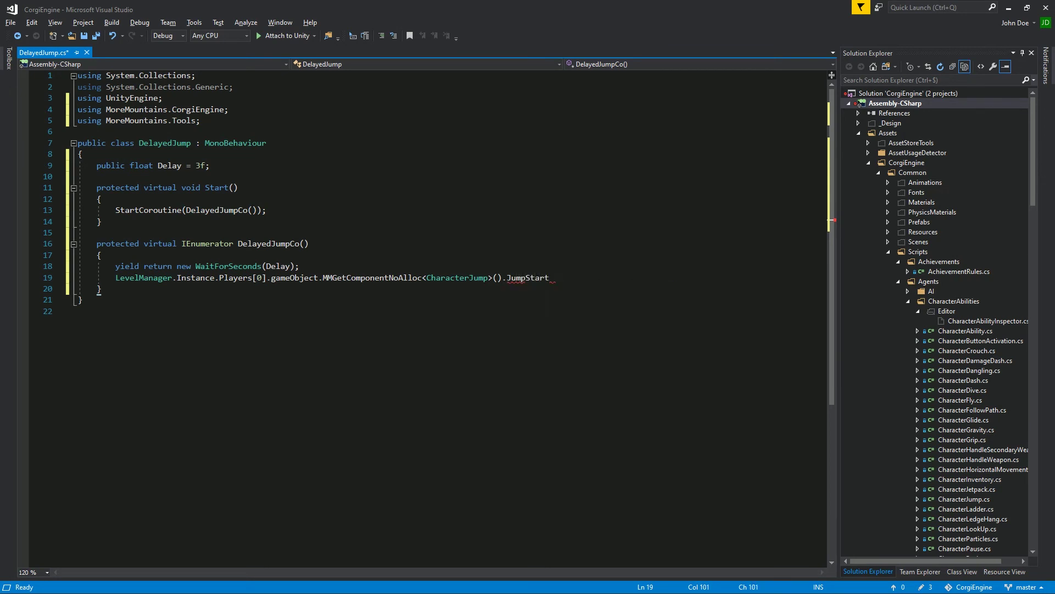
type("();")
key("ctrl+s")
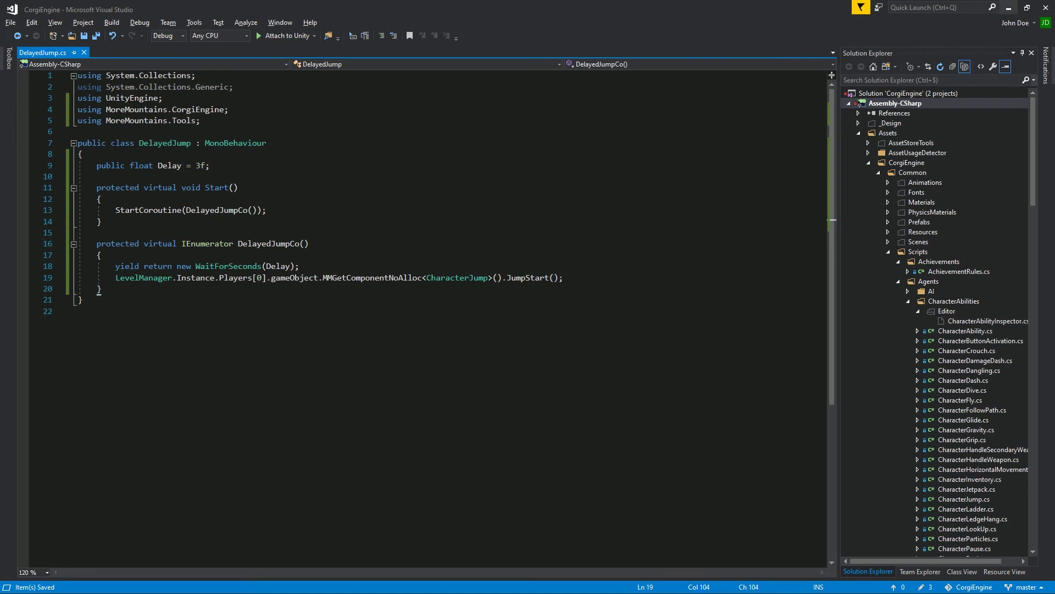
Switch to Unity and create an empty game object named DelayedJumper in the MinimalLevel scene.
left_click(1008, 8)
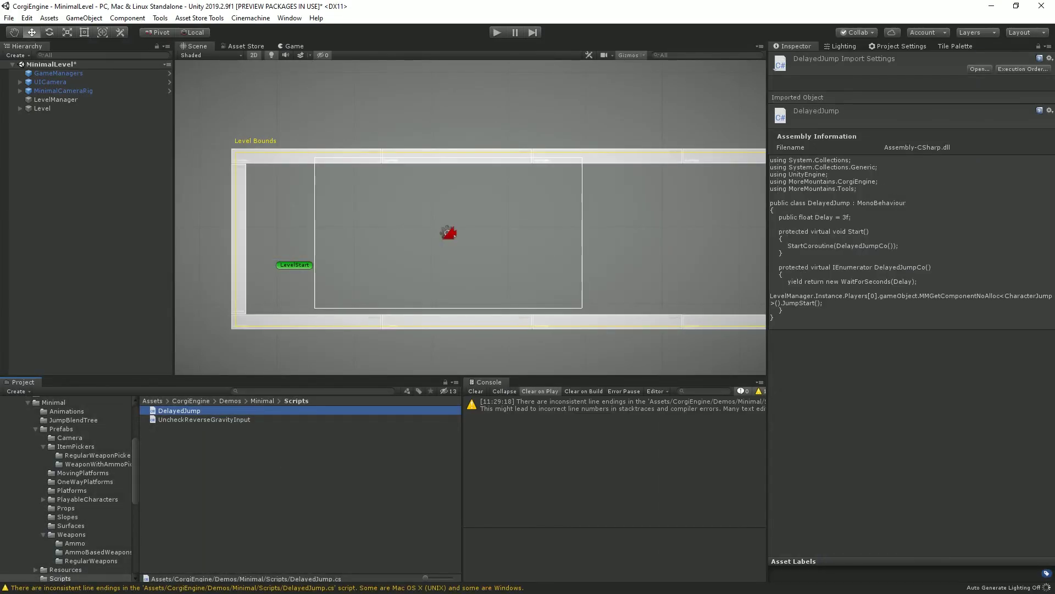
left_click(614, 405)
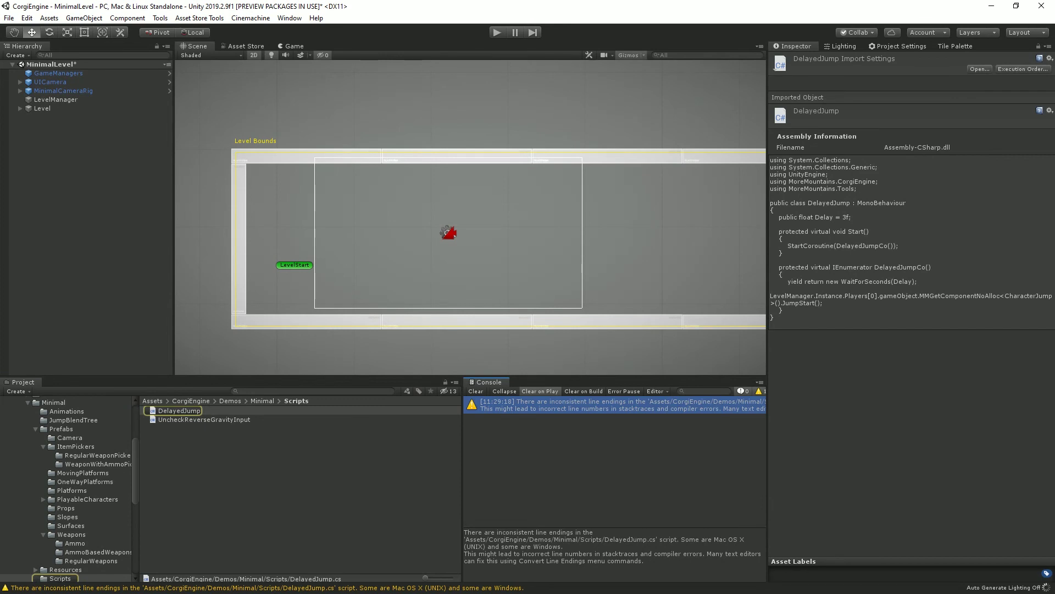
left_click(84, 18)
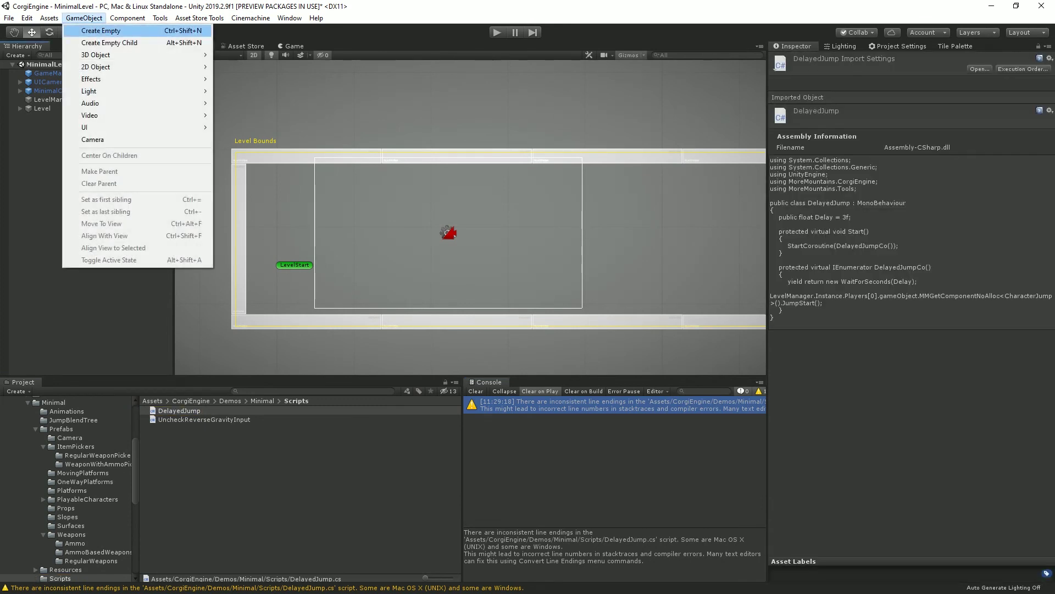
left_click(91, 31)
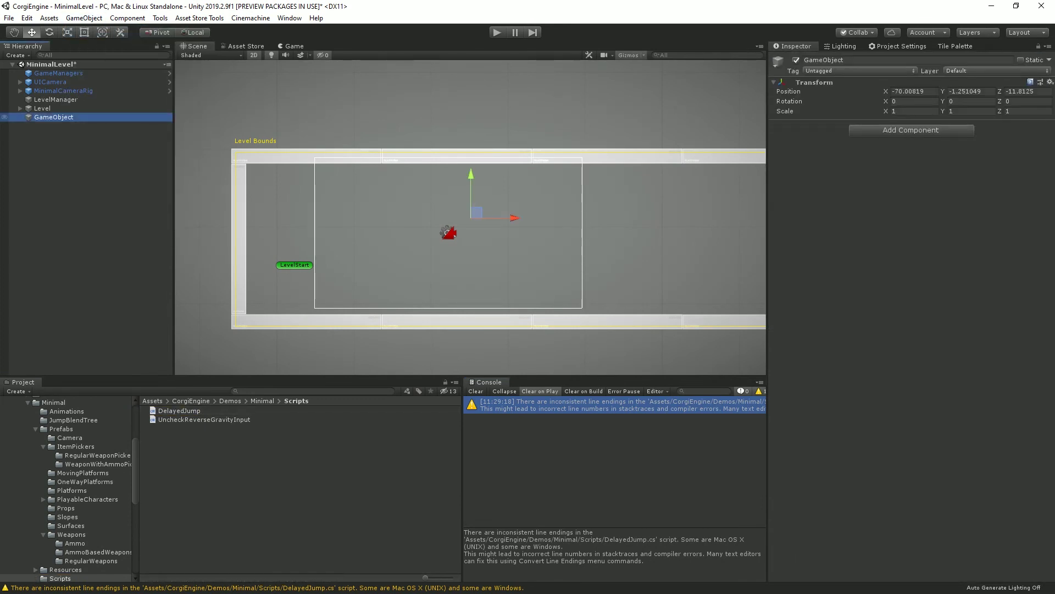
key("F2")
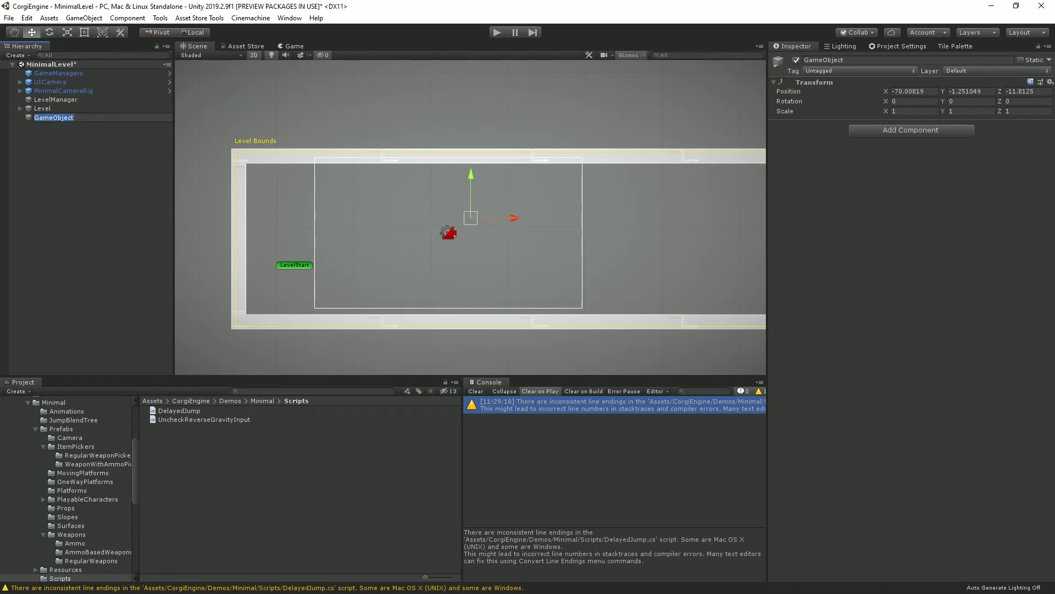
type("DelayedJumper")
key("Return")
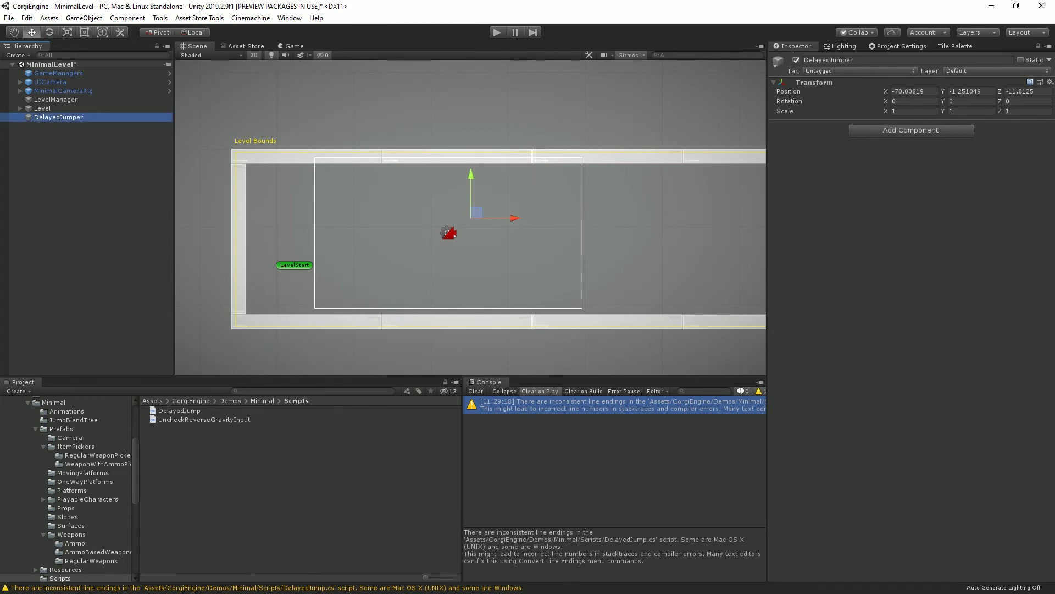
Attach the DelayedJump script to the DelayedJumper object, and test the level briefly in play mode.
left_click_drag(179, 411, 879, 169)
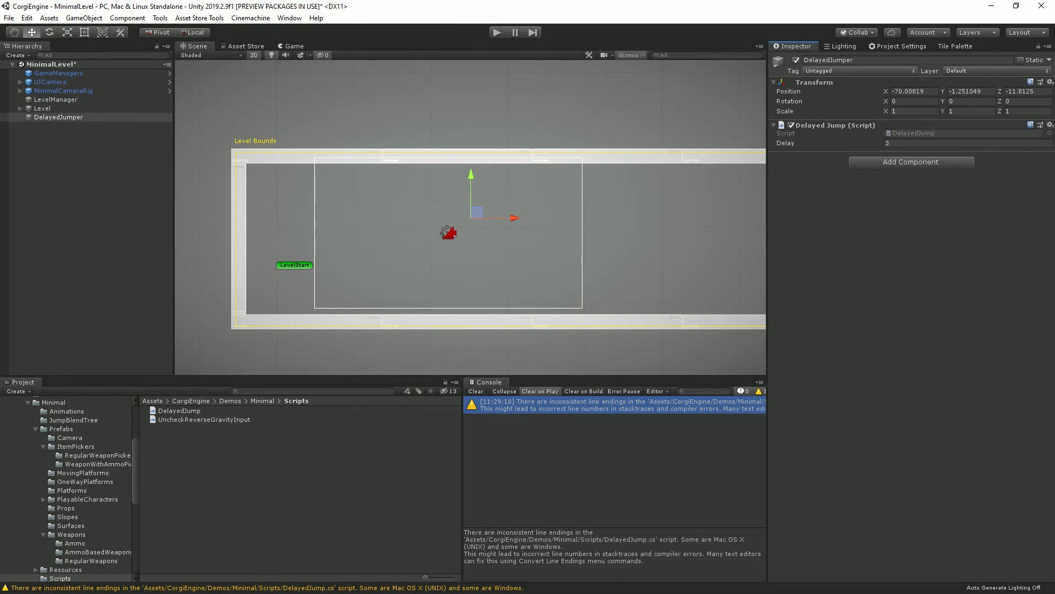
key("ctrl+p")
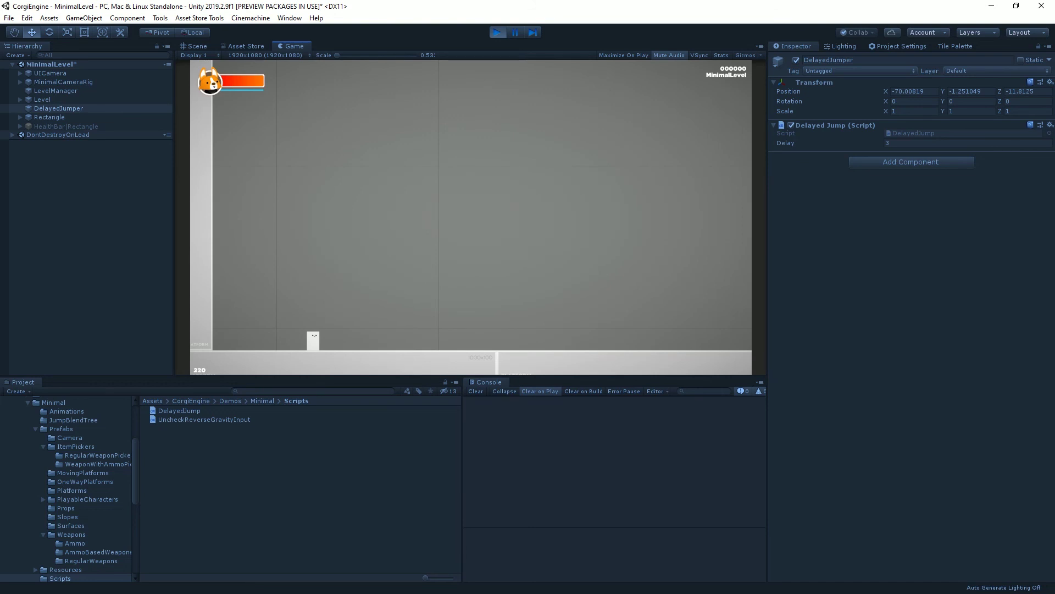
key("ctrl+p")
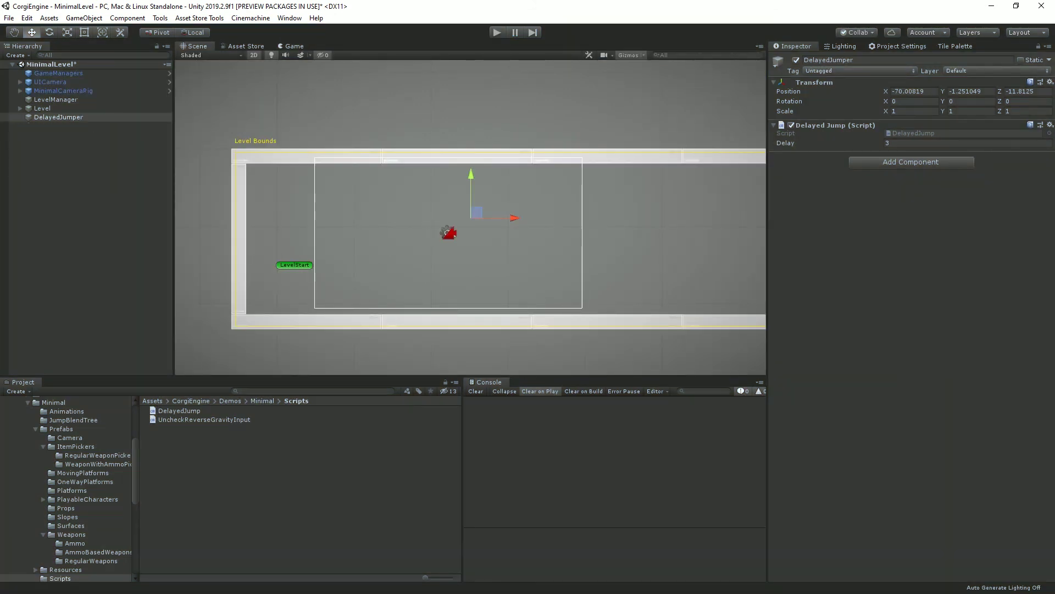